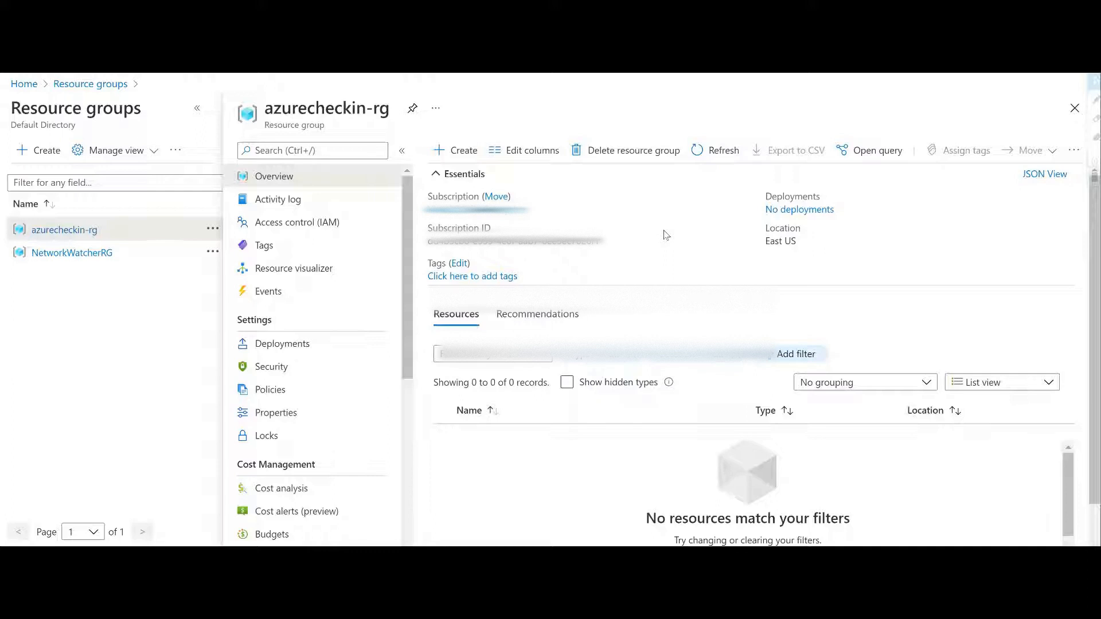
Step: Start creating a new Key Vault resource in the azurecheckin-rg resource group, finding it with the search term "keyva"
drag(264, 107, 390, 109)
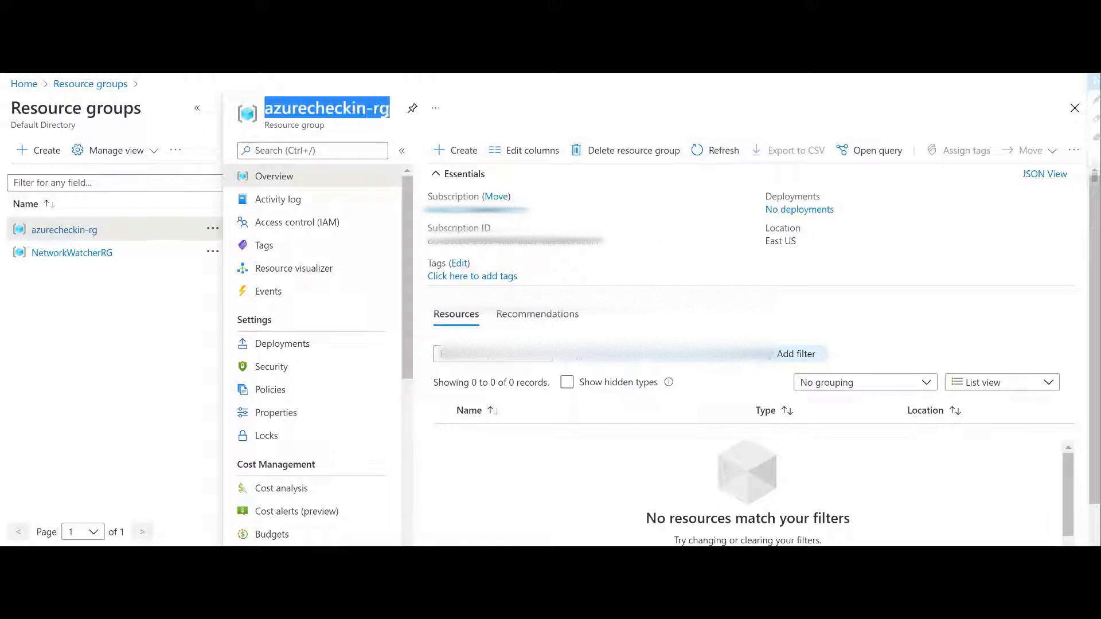
click(641, 318)
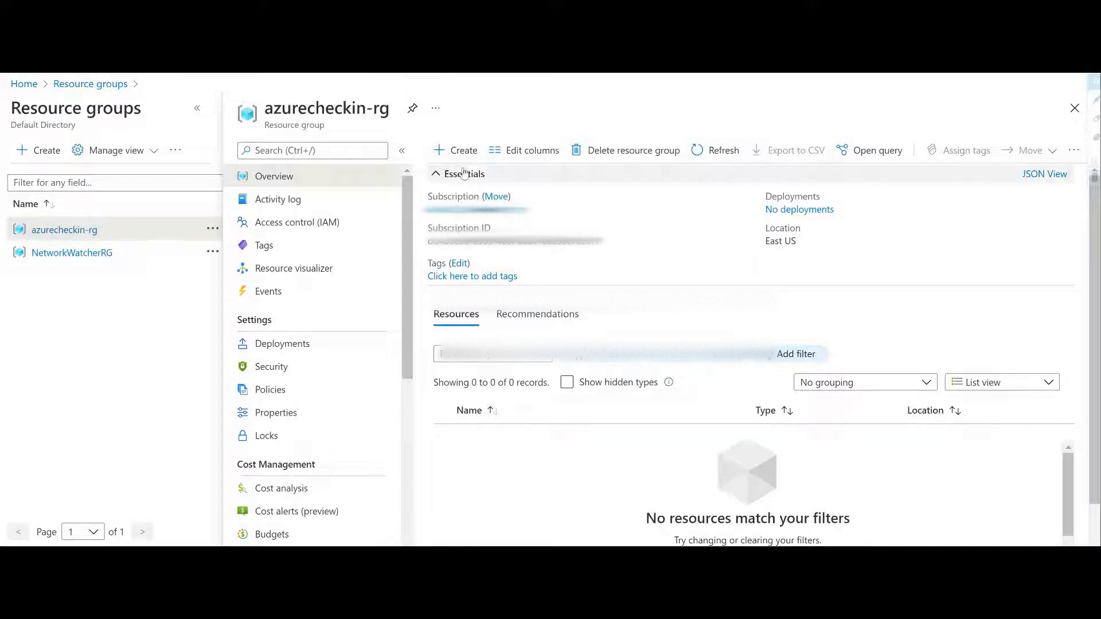
click(454, 151)
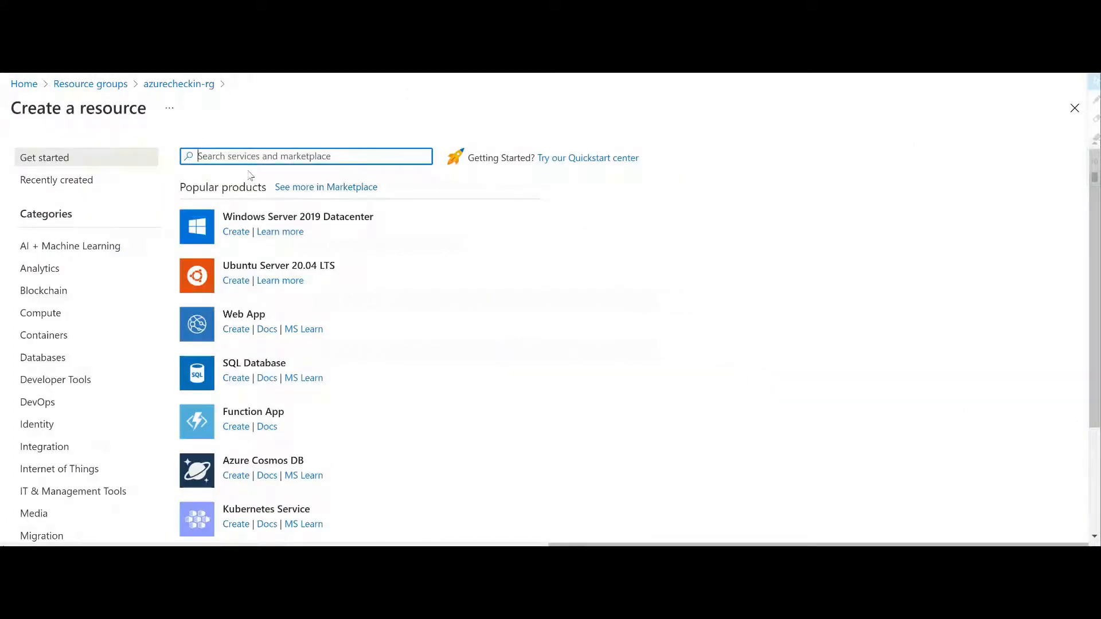
text(keyva)
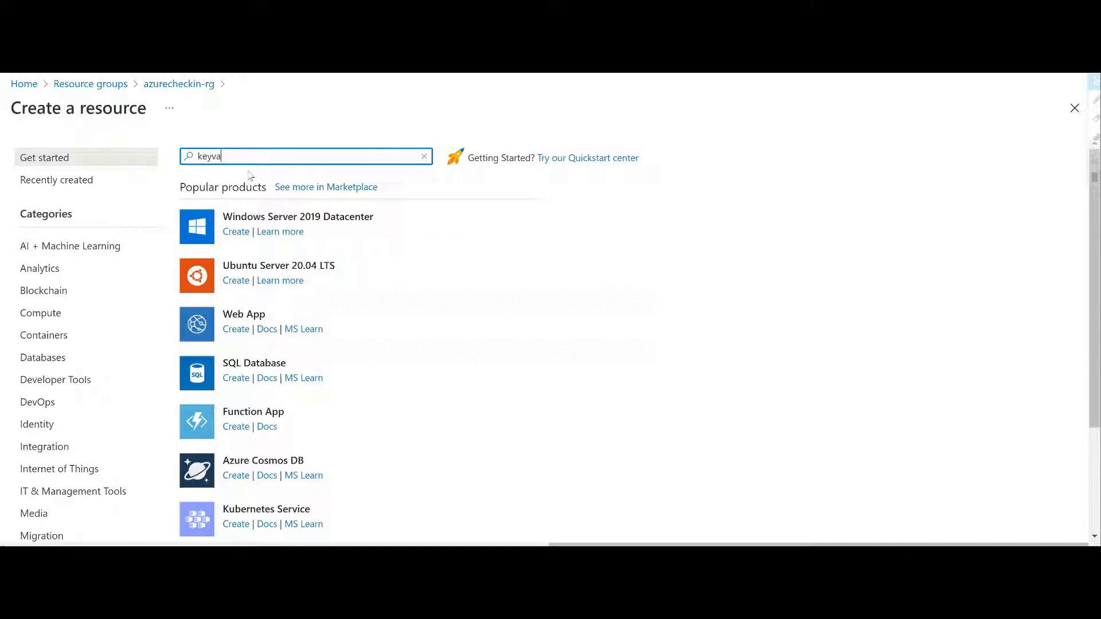
click(250, 176)
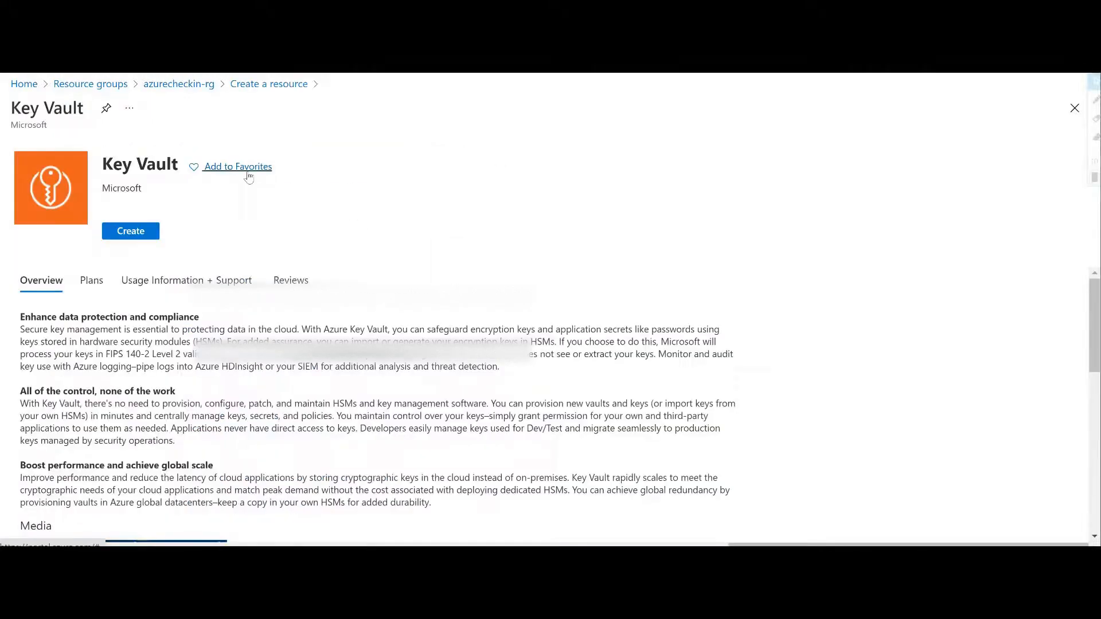
click(139, 256)
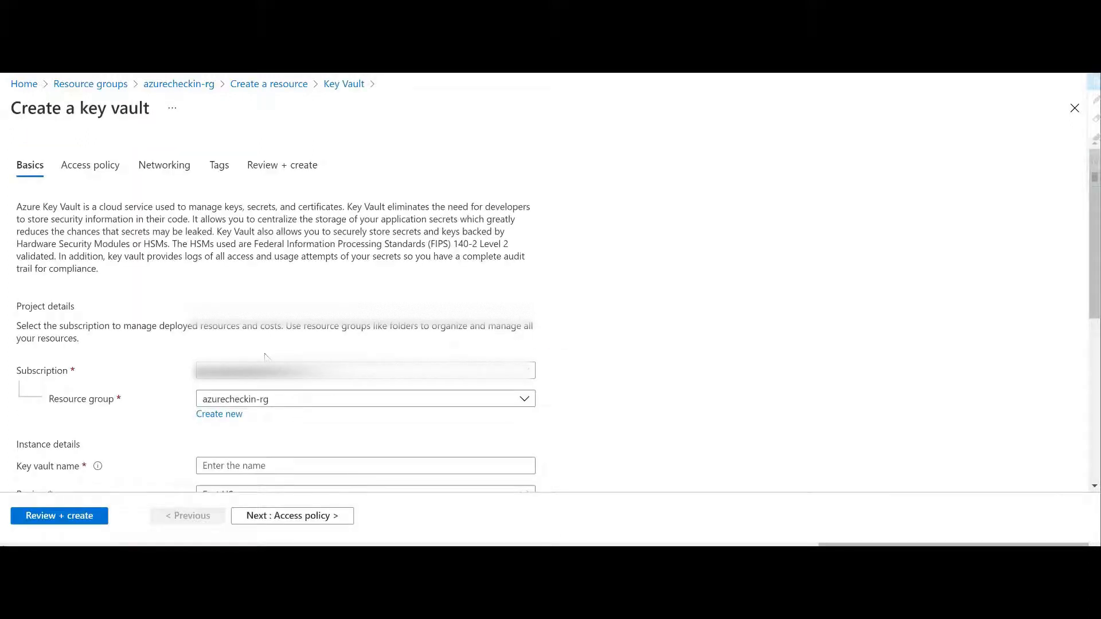
Step: Open the key vault name in the instance details for editing
scroll(269, 350, down, 1)
scroll(170, 313, up, 1)
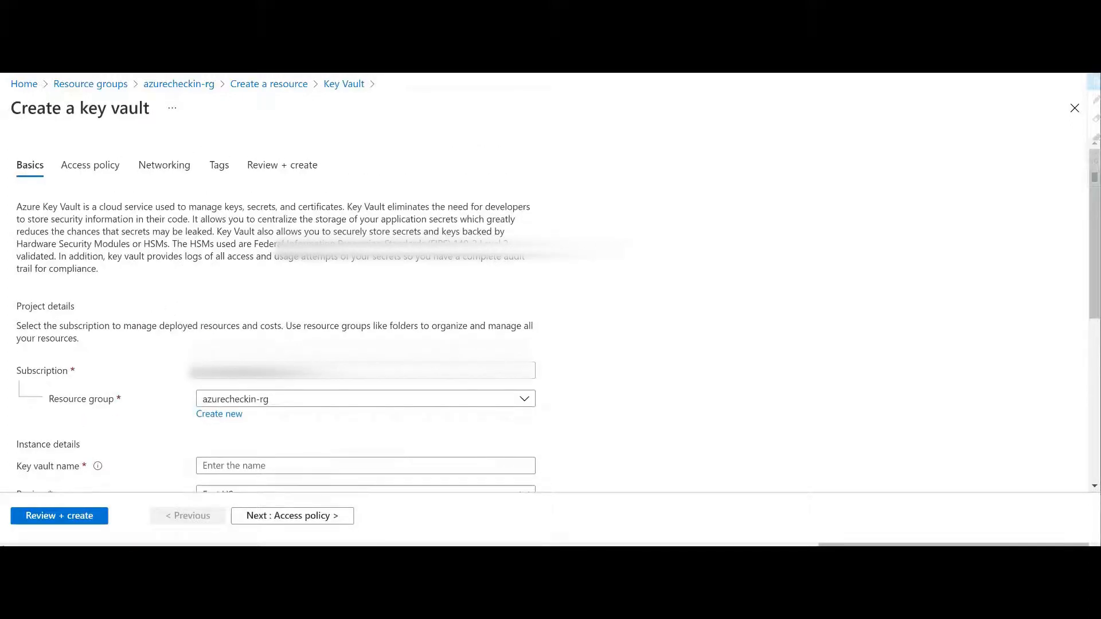
scroll(181, 290, down, 1)
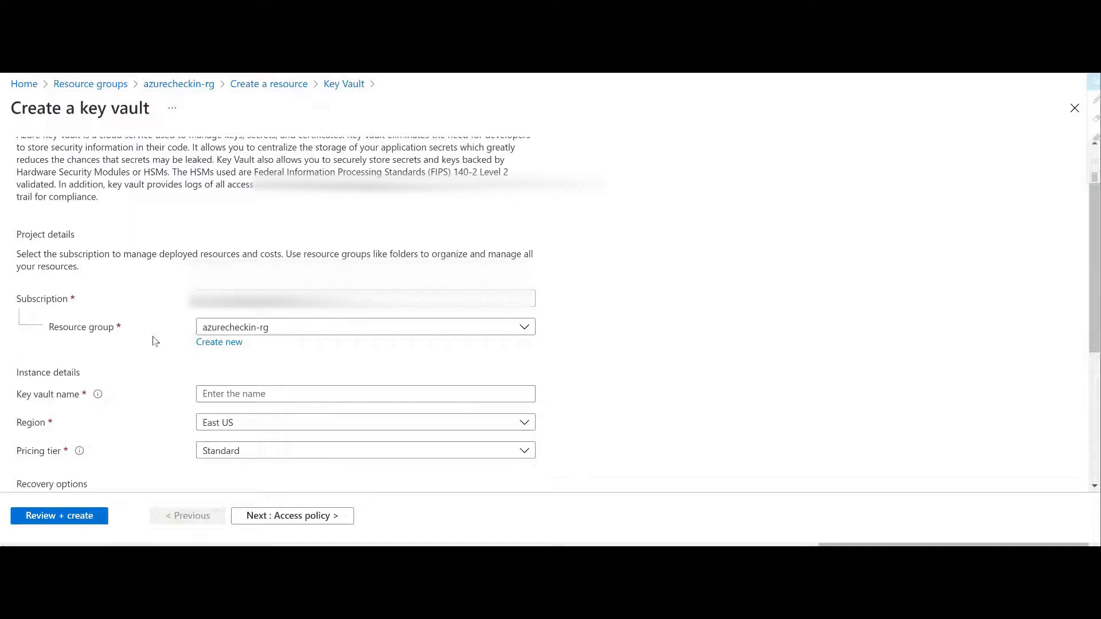
scroll(152, 342, down, 1)
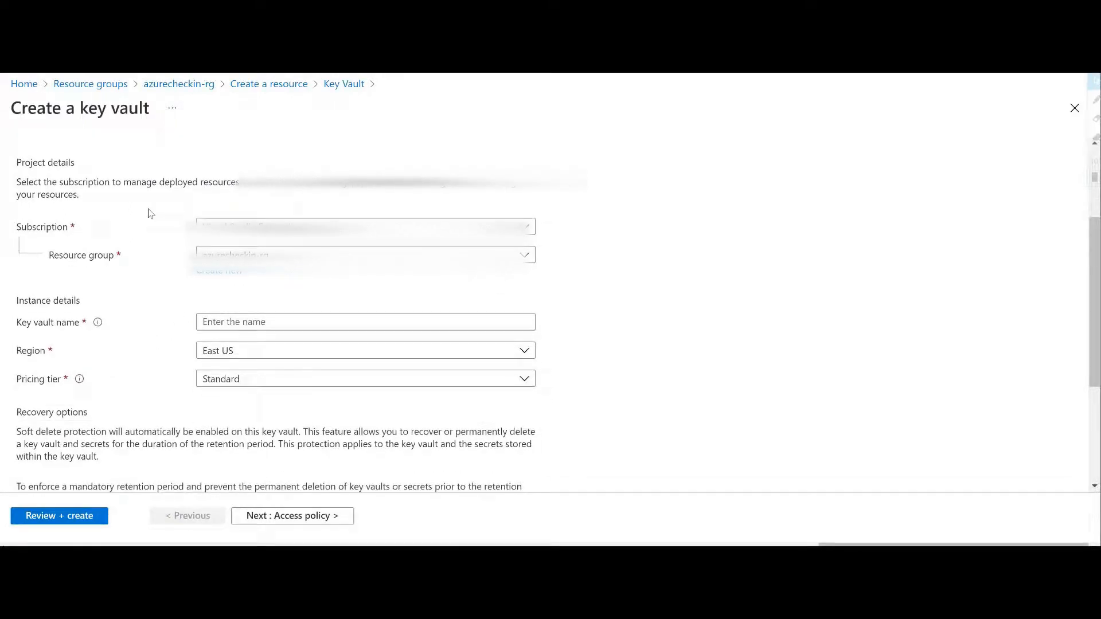
scroll(143, 295, down, 1)
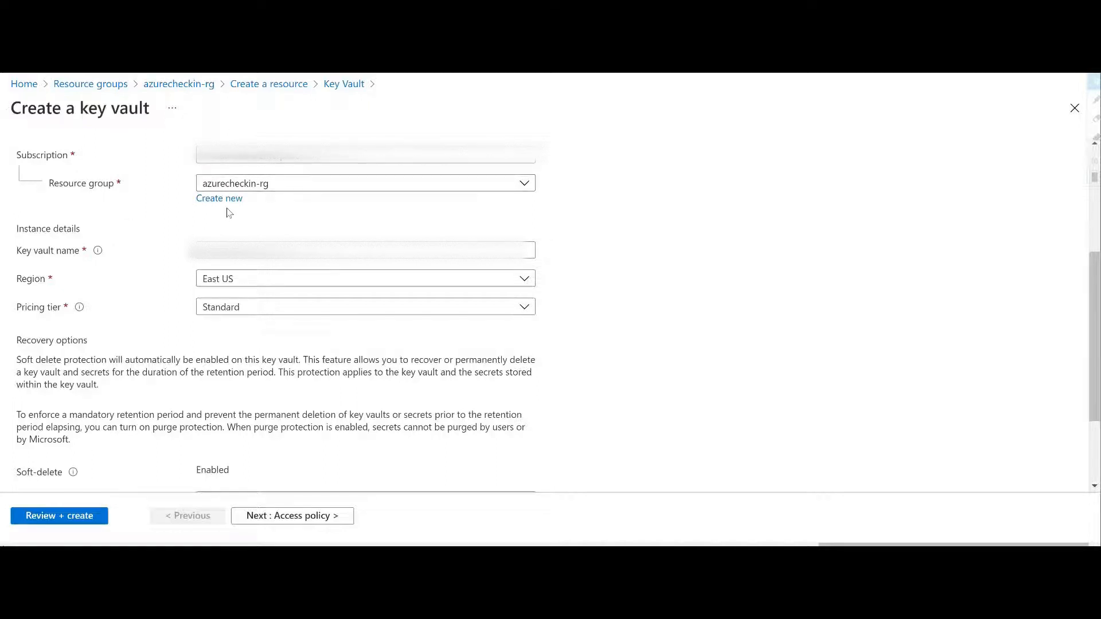
scroll(134, 273, down, 2)
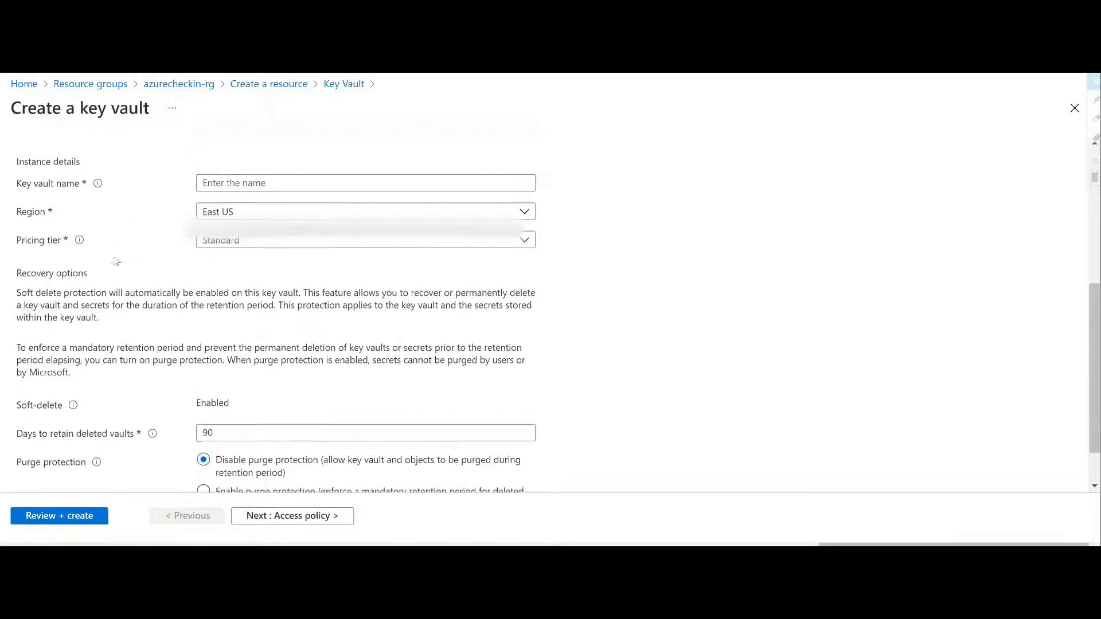
click(238, 179)
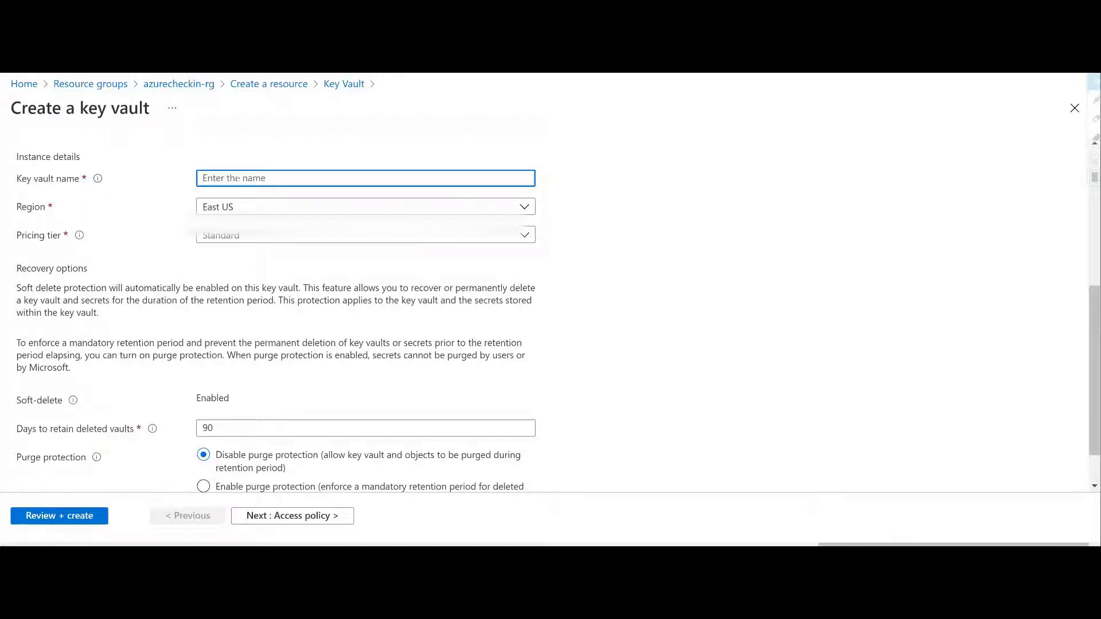
text(advance)
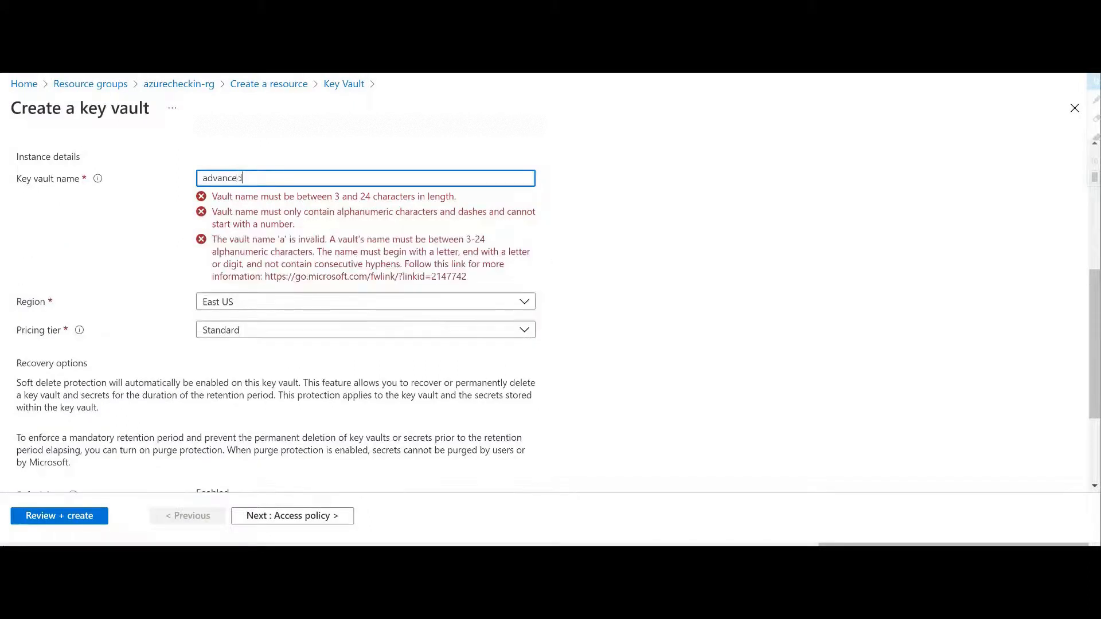
text(din)
key(BackSpace)
key(BackSpace)
key(BackSpace)
key(BackSpace)
key(BackSpace)
key(BackSpace)
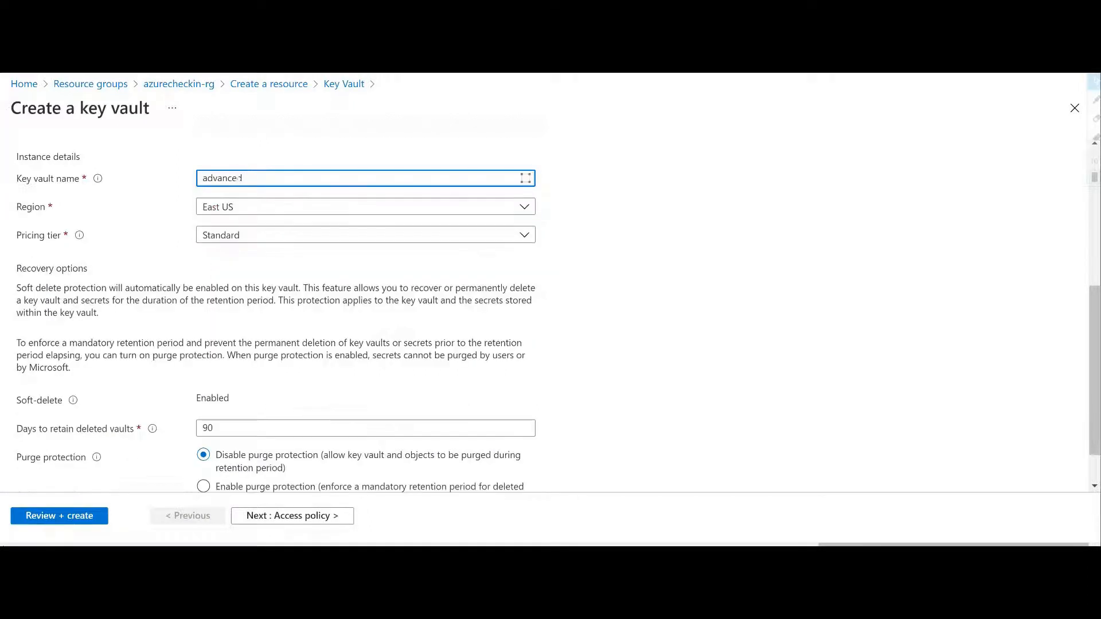
key(BackSpace)
key(BackSpace)
key(BackSpace)
Step: Name the key vault azurecheckinkv
text(azureche)
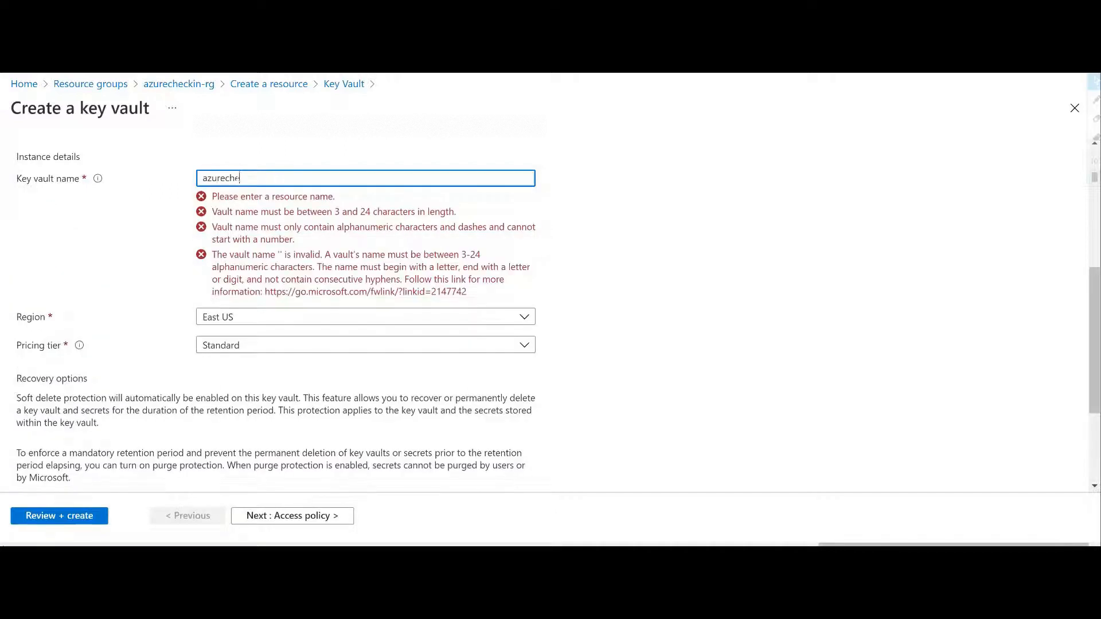
text(ckinkv)
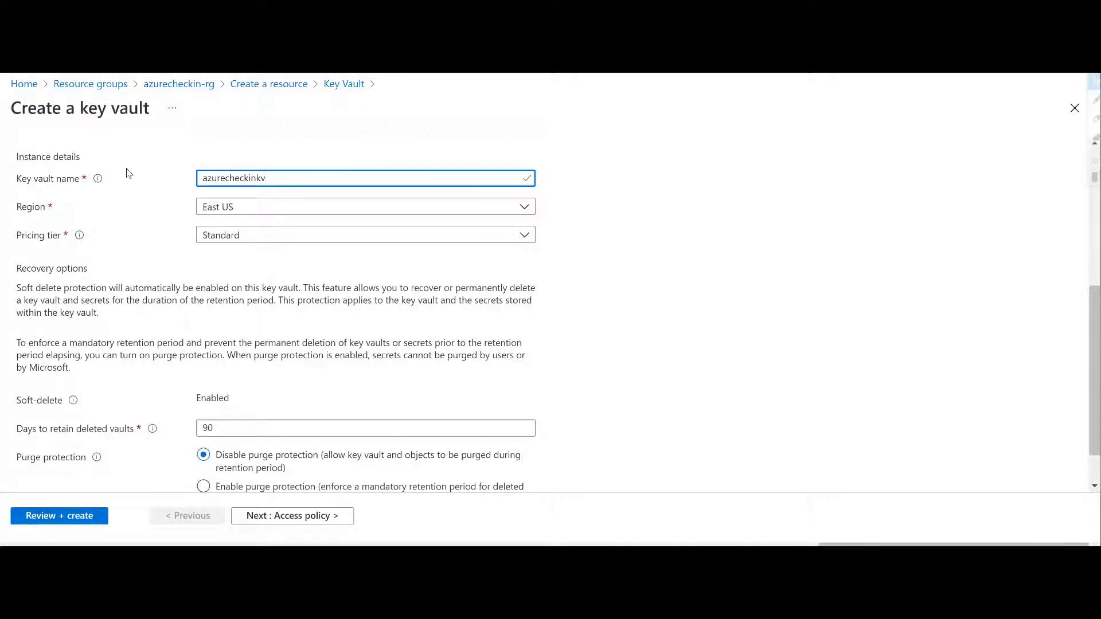
Step: Check the key vault name hint and look through the available region and pricing tier options
mouse_move(97, 183)
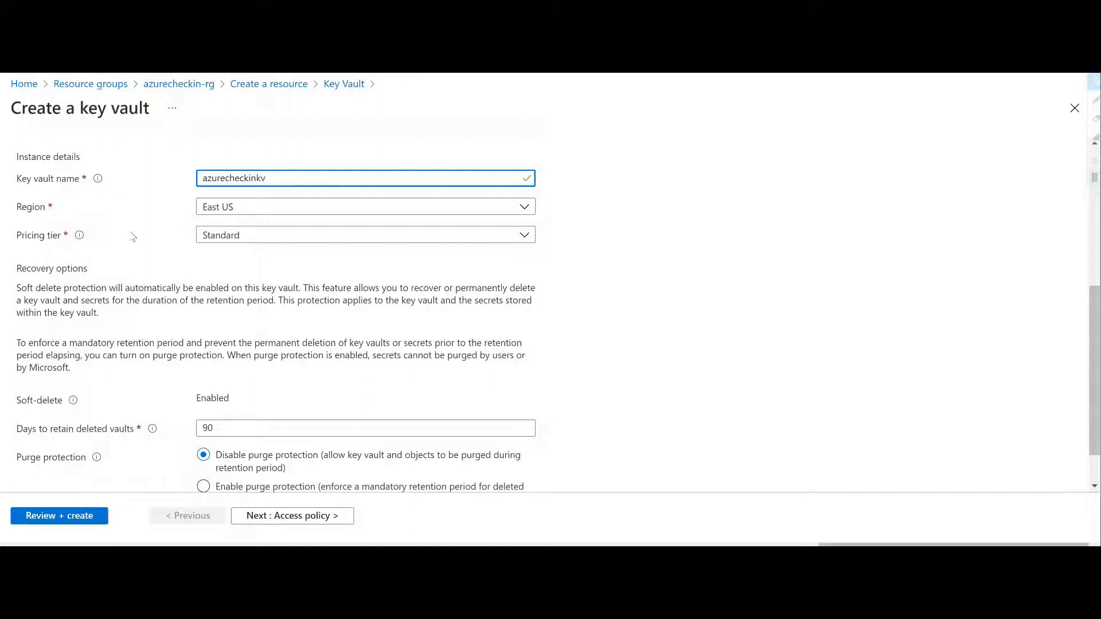
click(247, 209)
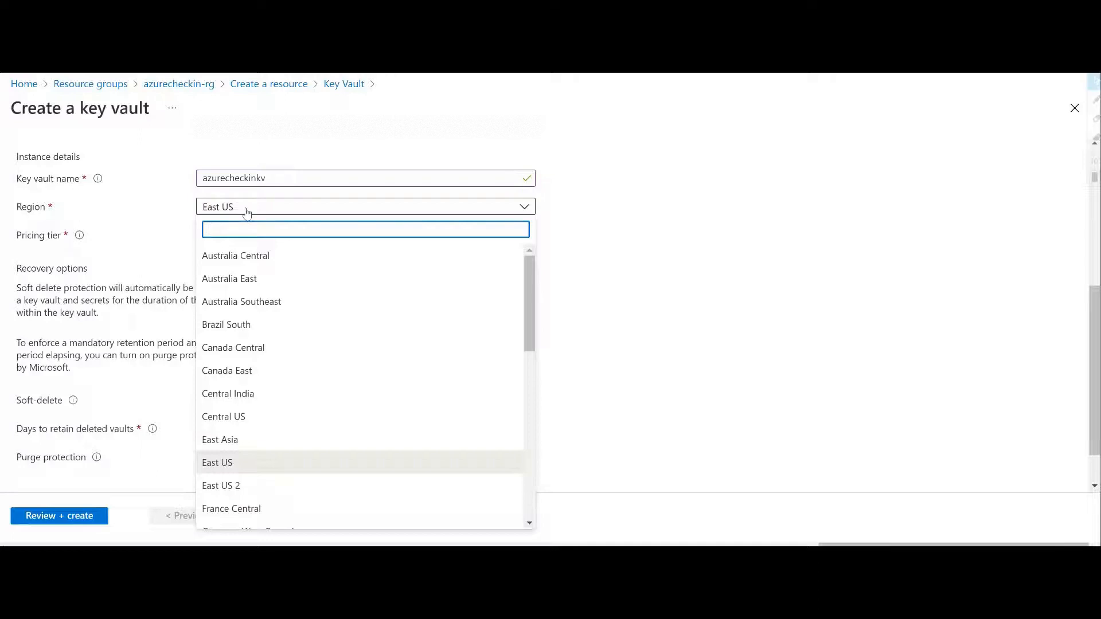
scroll(258, 381, down, 1)
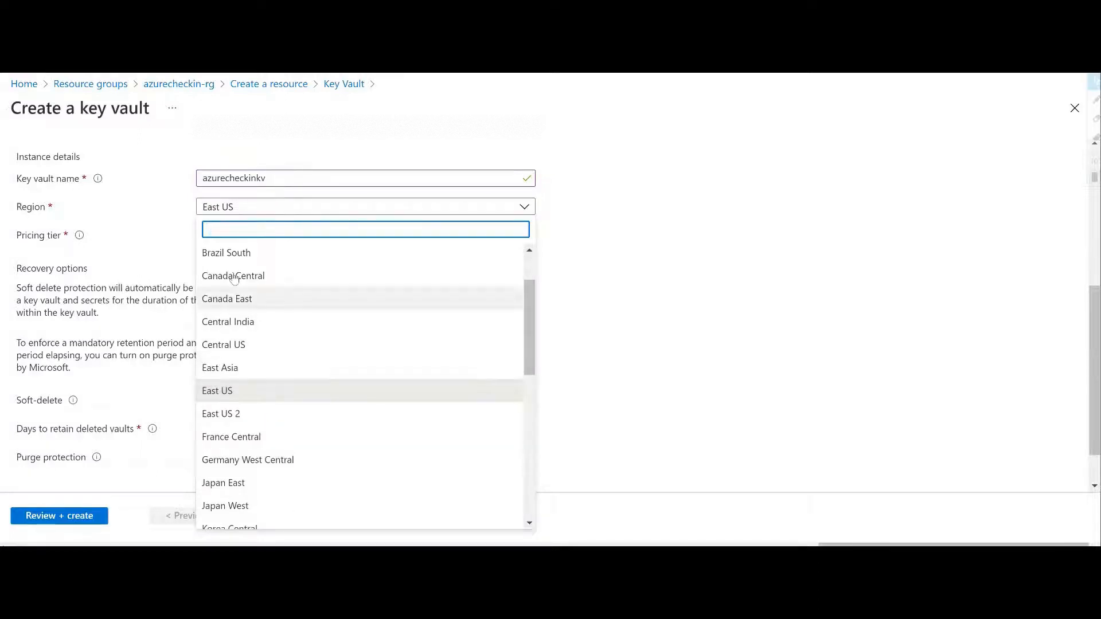
click(156, 215)
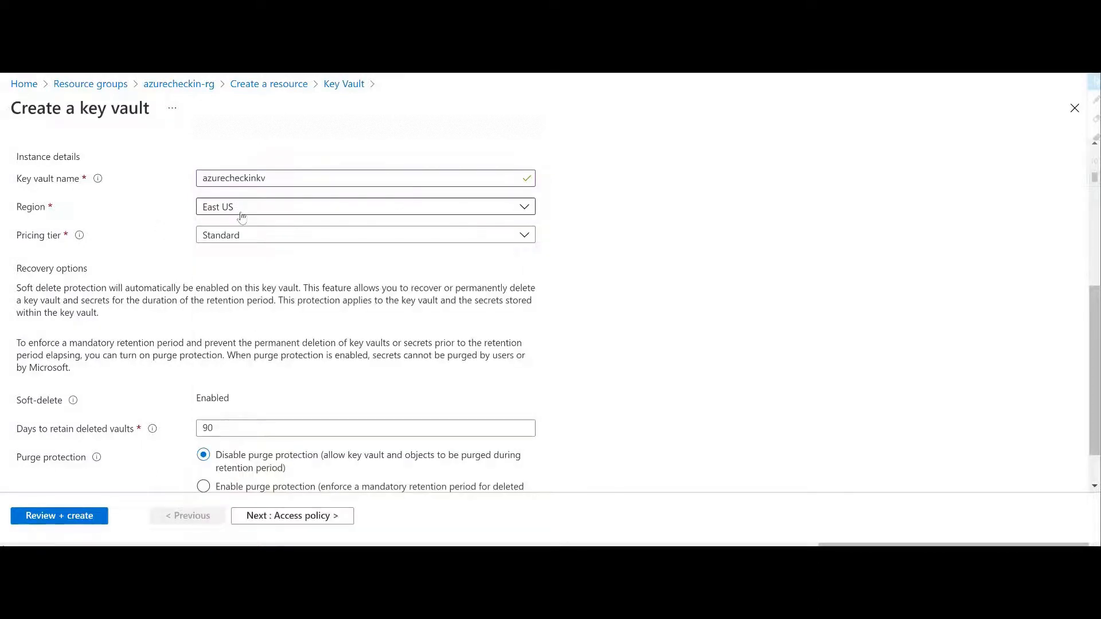
click(276, 237)
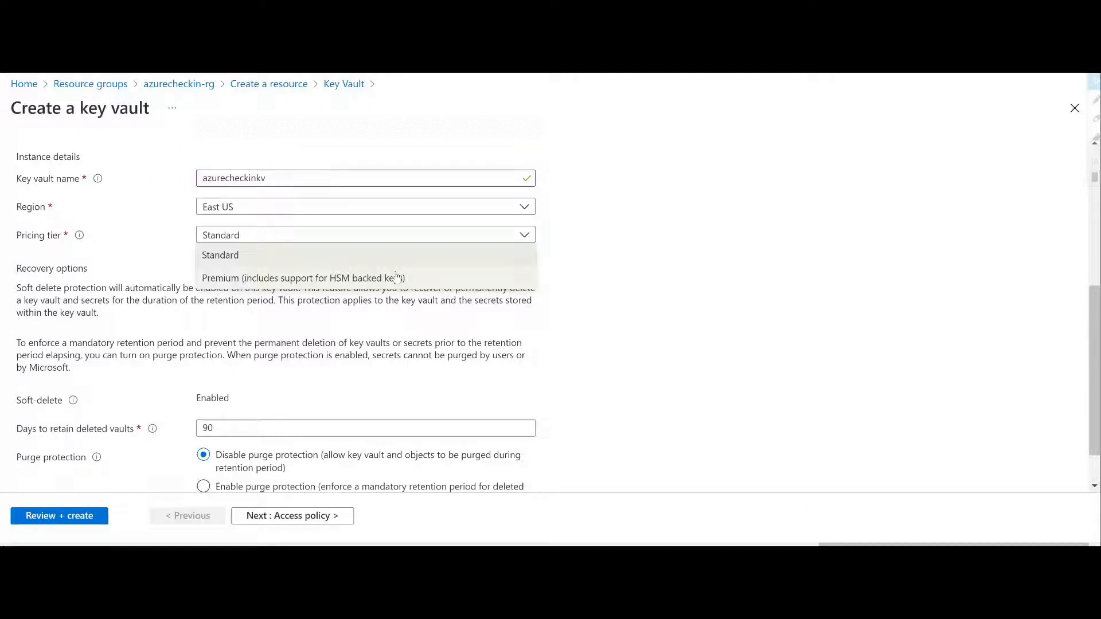
click(174, 228)
click(231, 235)
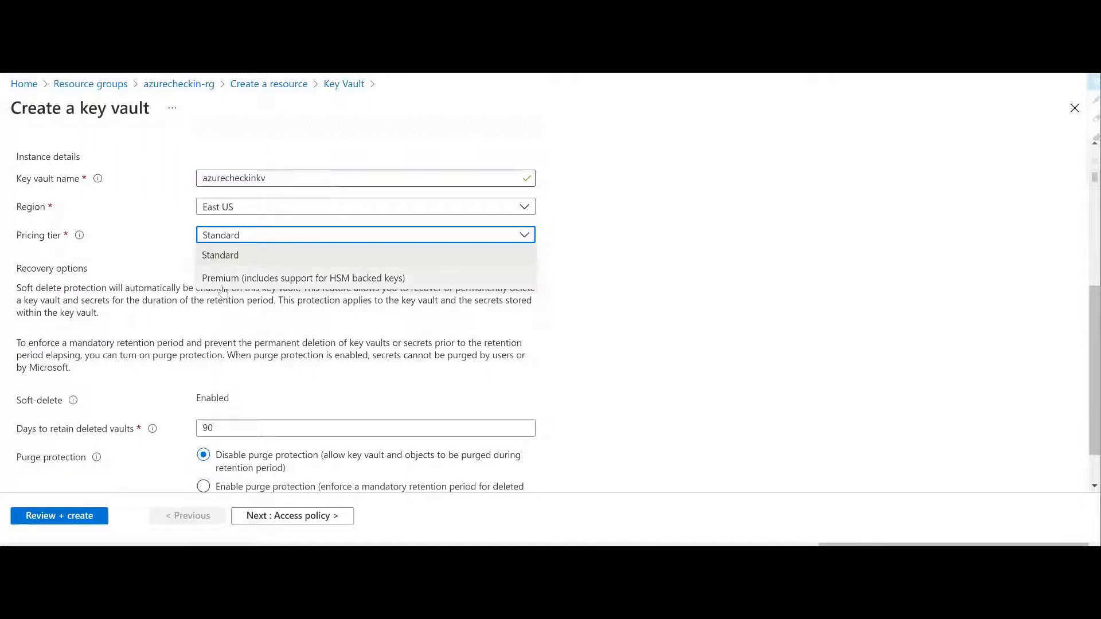
click(175, 234)
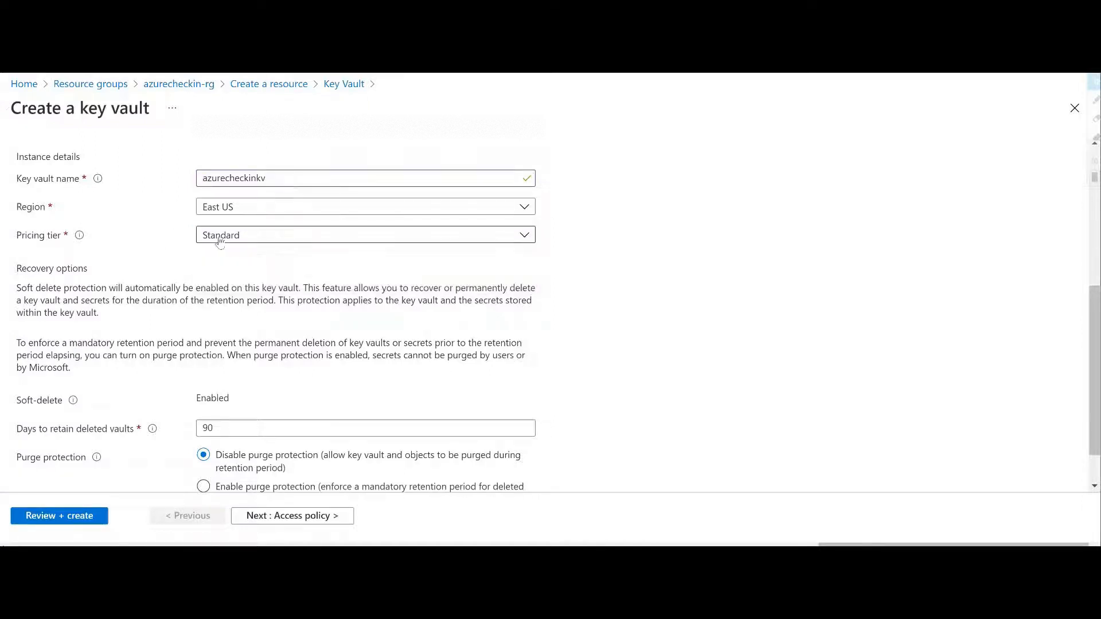
Step: Check the deleted-vault retention period and its hint, and continue to the access policy settings
scroll(216, 381, down, 2)
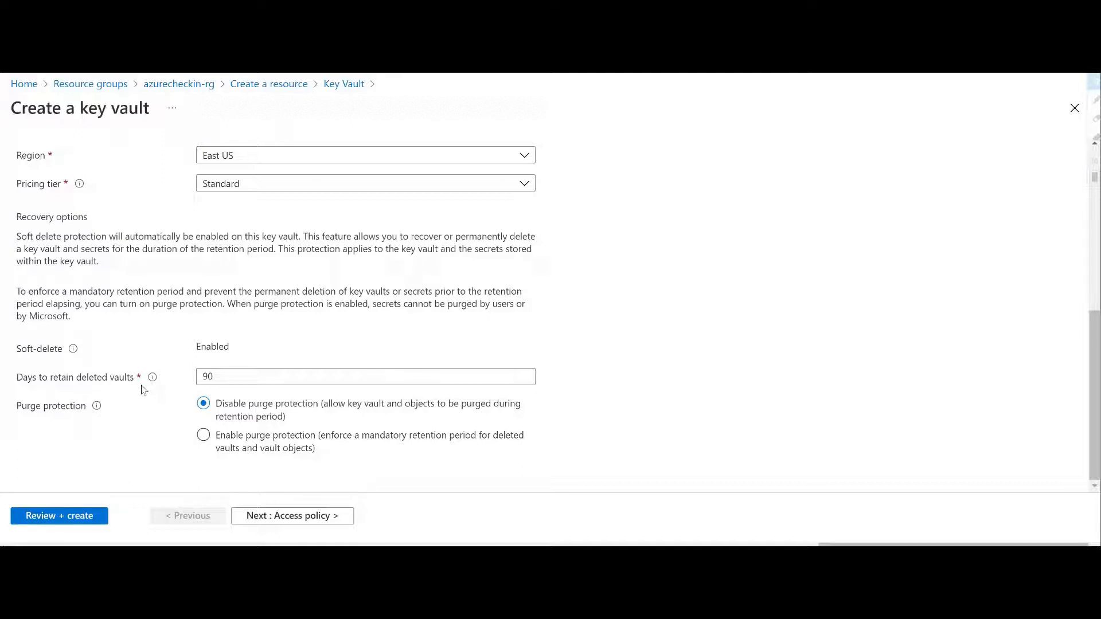
click(212, 376)
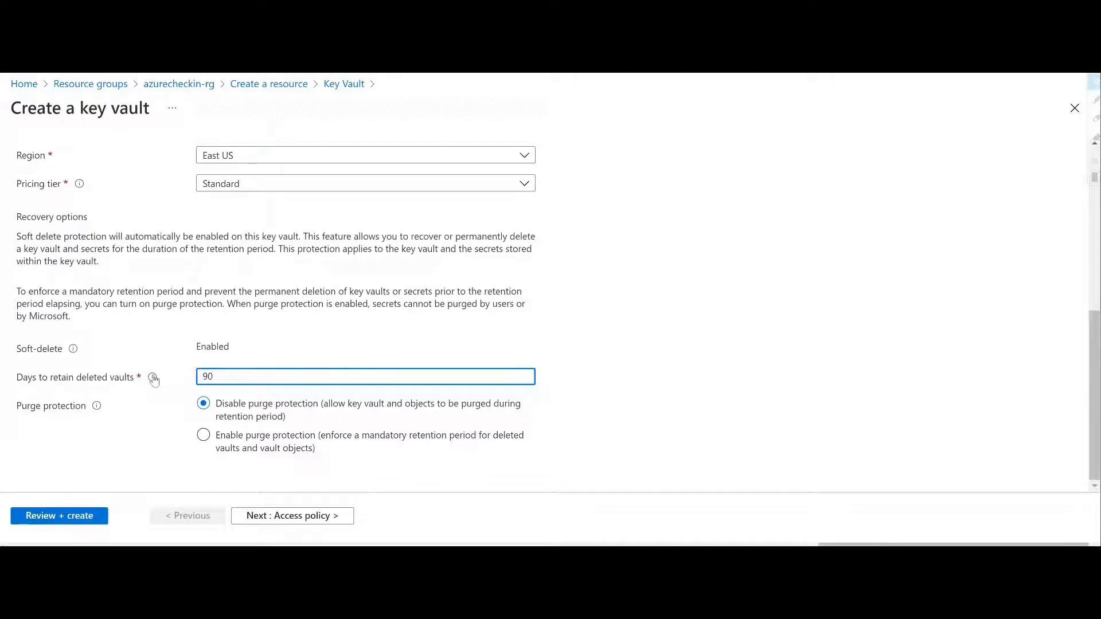
mouse_move(153, 379)
click(266, 419)
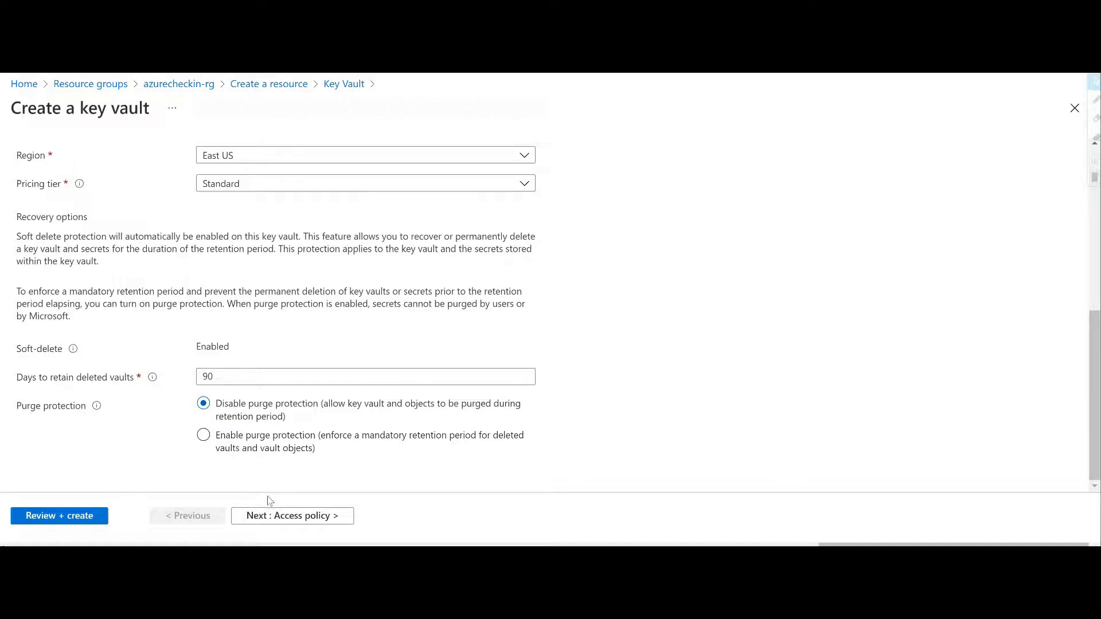
click(288, 517)
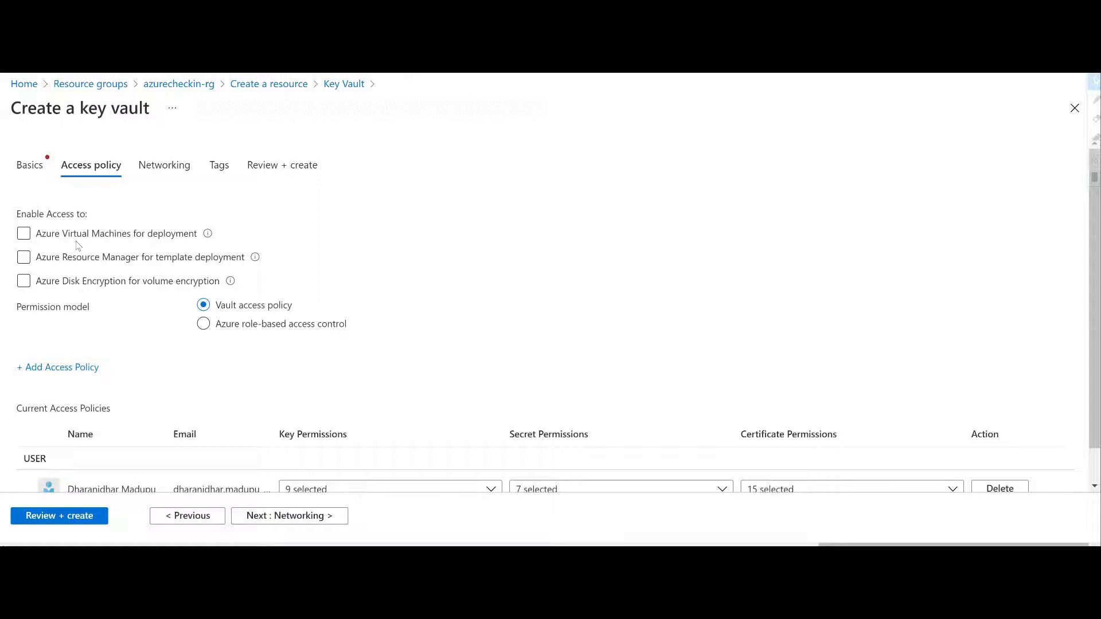
Step: Read the explanations of the virtual machine, Resource Manager and disk encryption access options
mouse_move(208, 235)
mouse_move(257, 262)
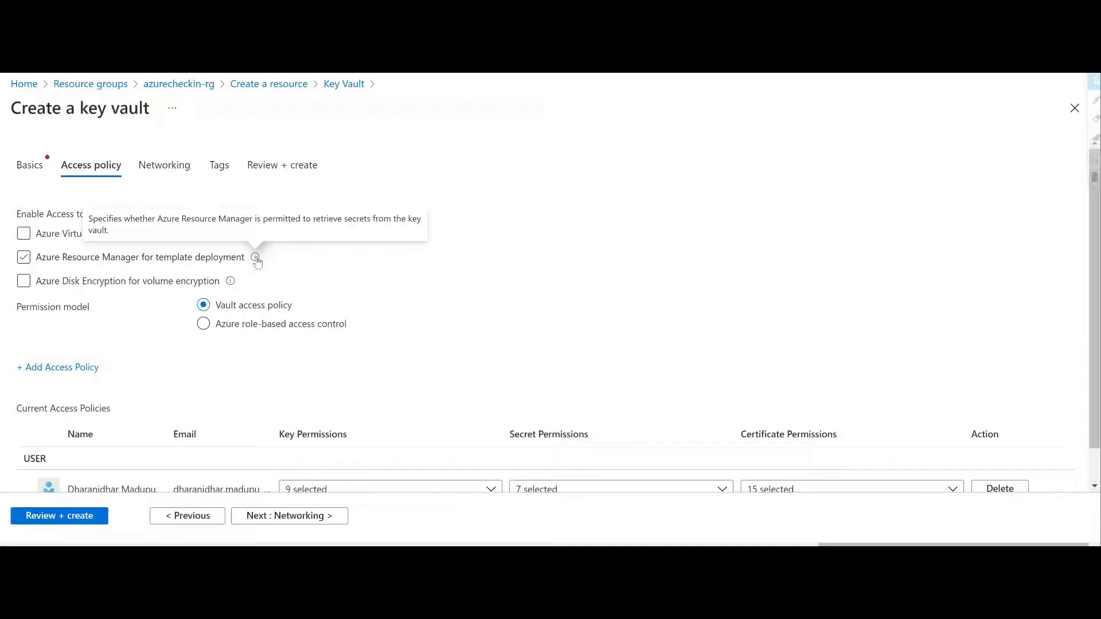
mouse_move(230, 283)
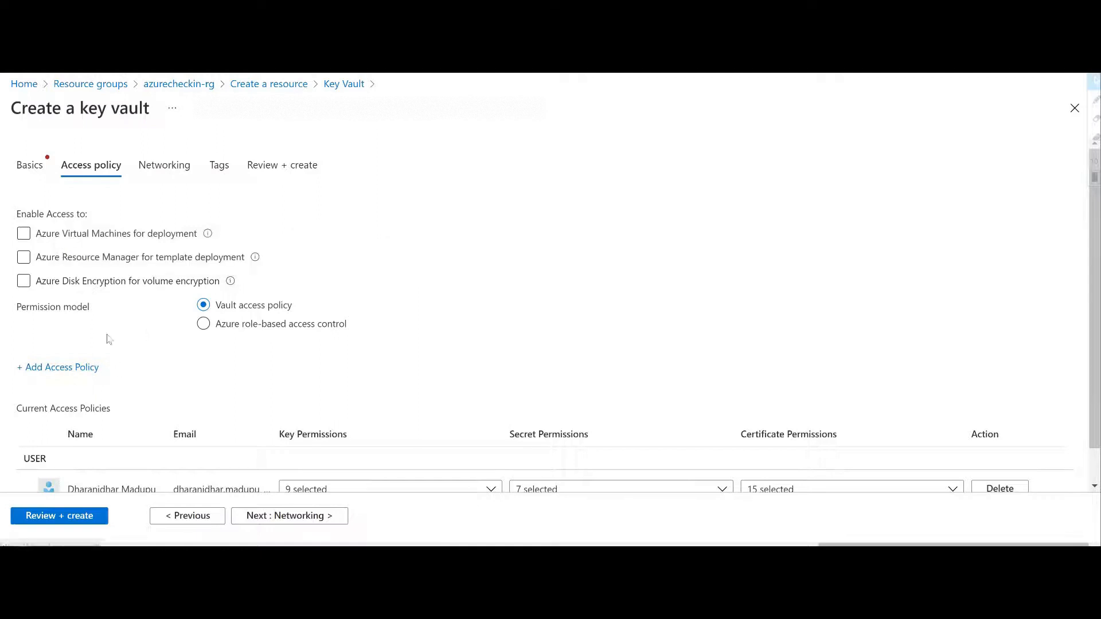
Step: Try the Azure role-based access control permission model and switch back to Vault access policy
scroll(110, 338, down, 1)
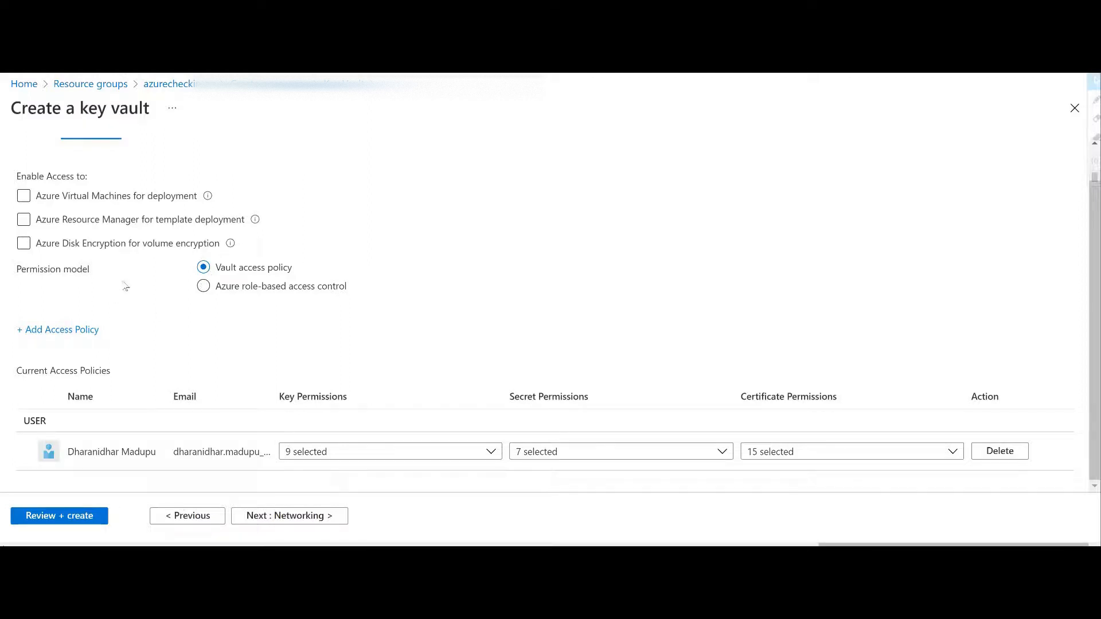
click(246, 292)
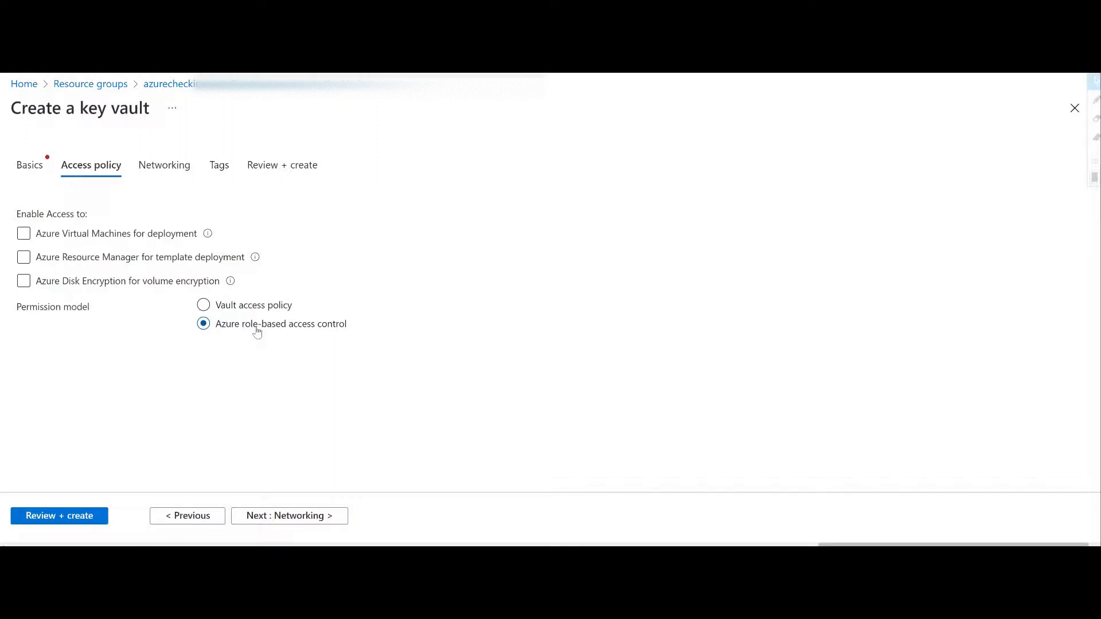
click(248, 307)
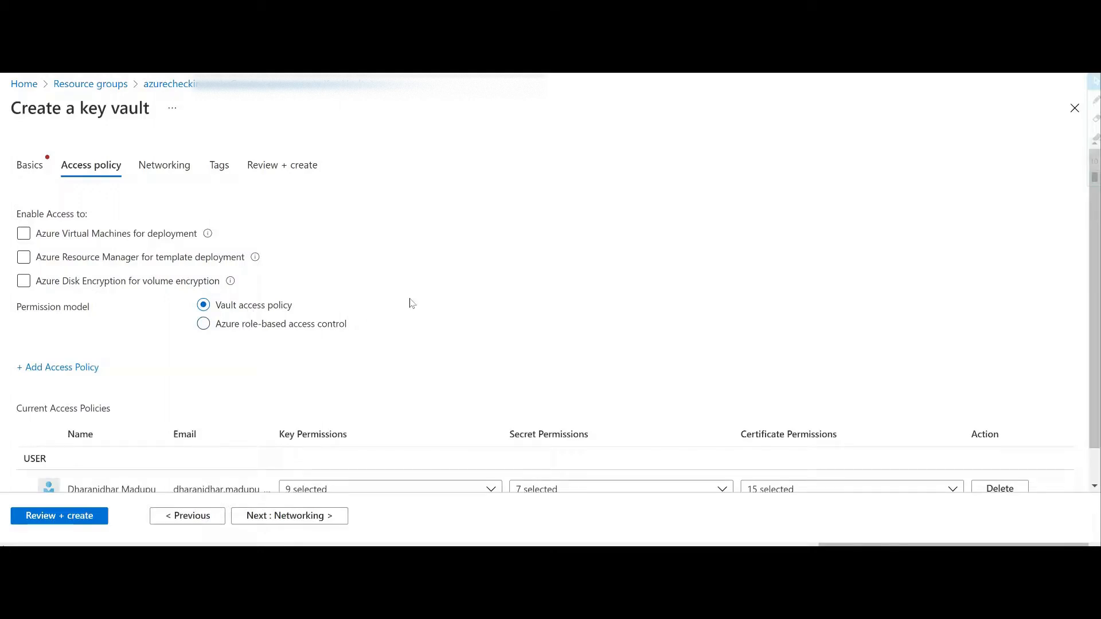
Step: Try deleting the existing user entry from the current access policies
scroll(412, 304, down, 1)
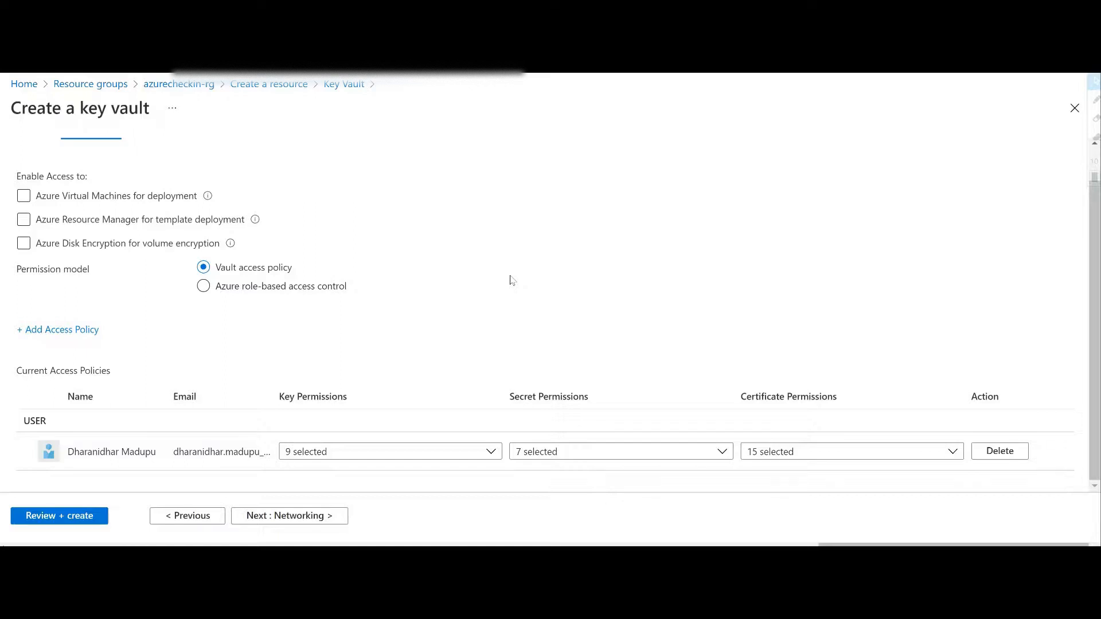
click(1000, 451)
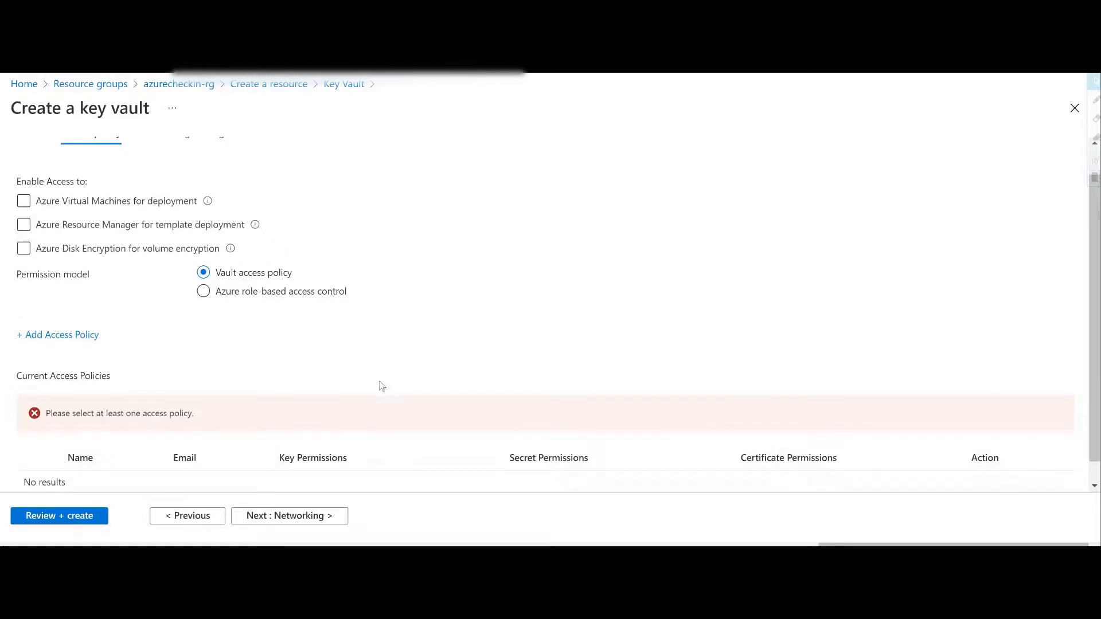
scroll(382, 385, down, 1)
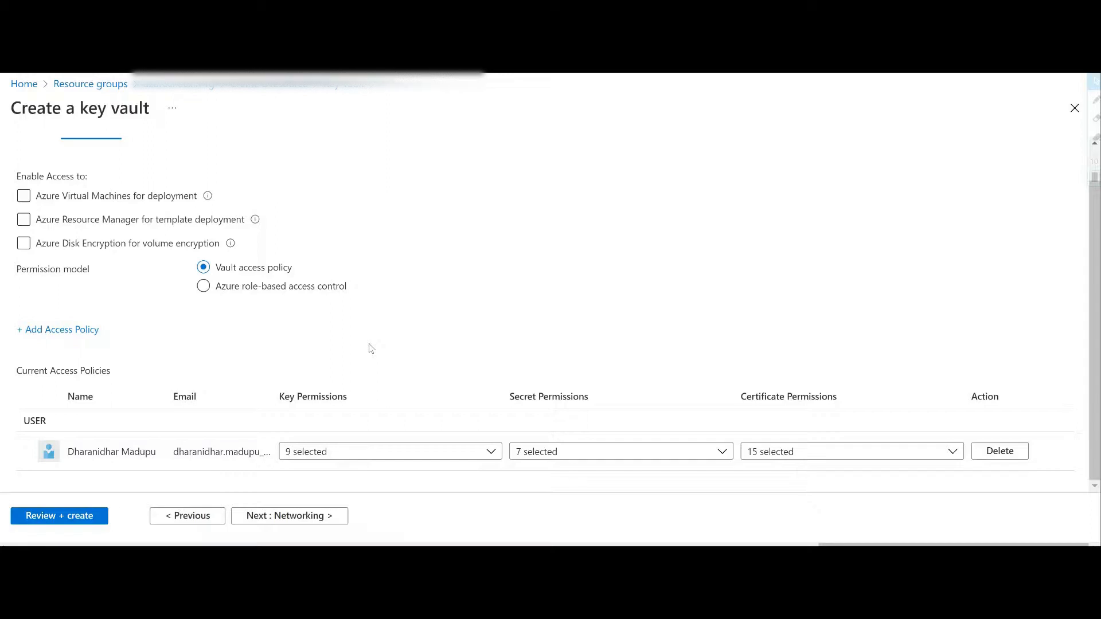
Step: Review the key permissions granted to the existing user and continue to the networking settings
click(443, 456)
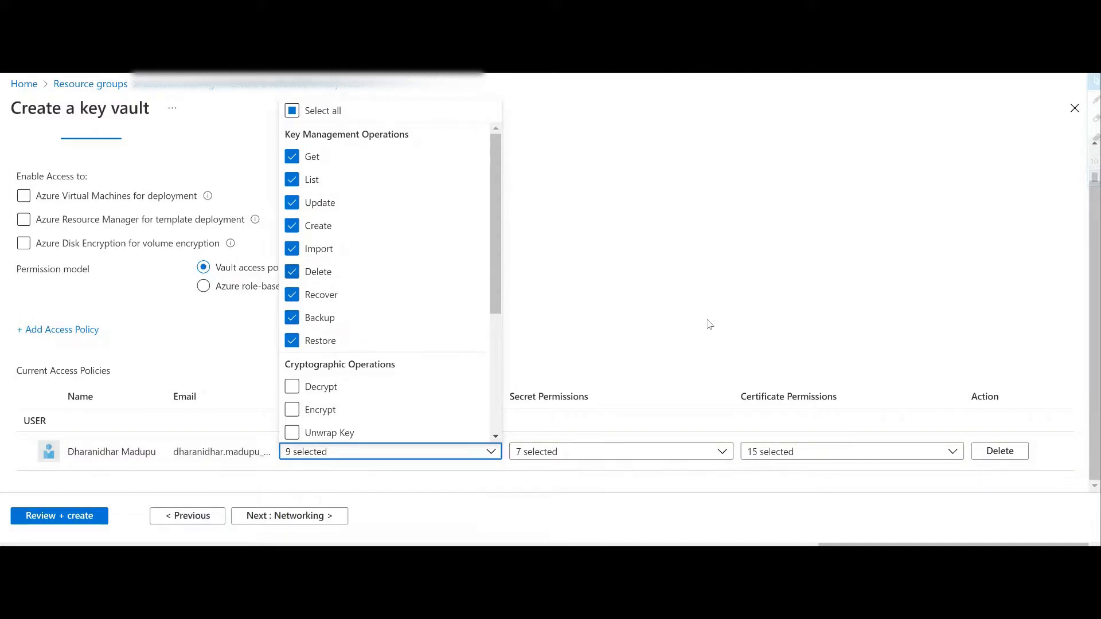
click(709, 322)
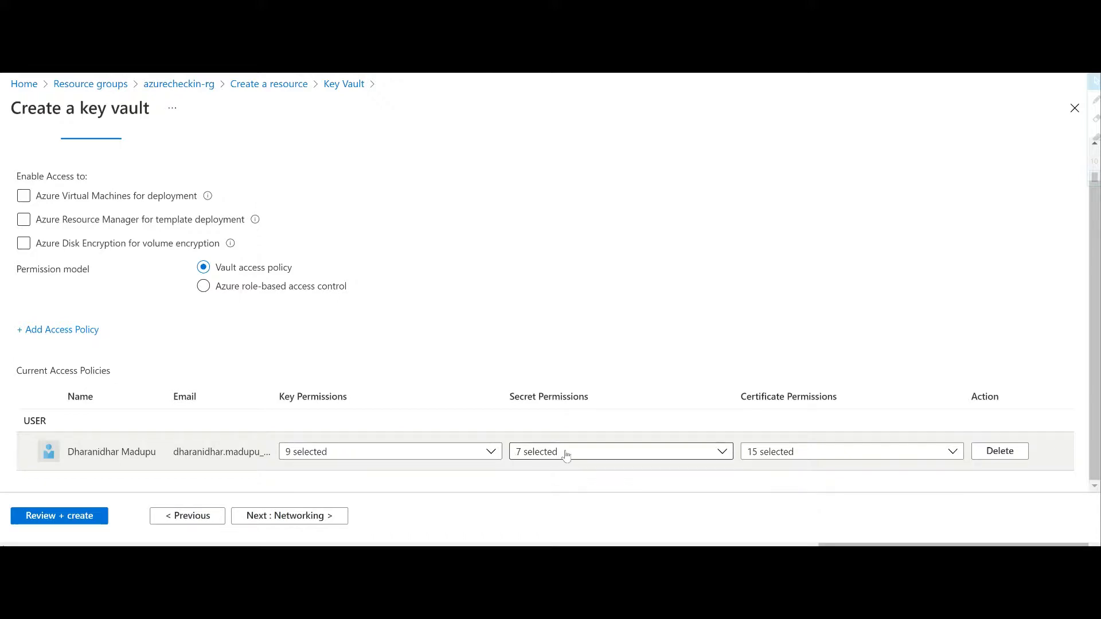
click(479, 454)
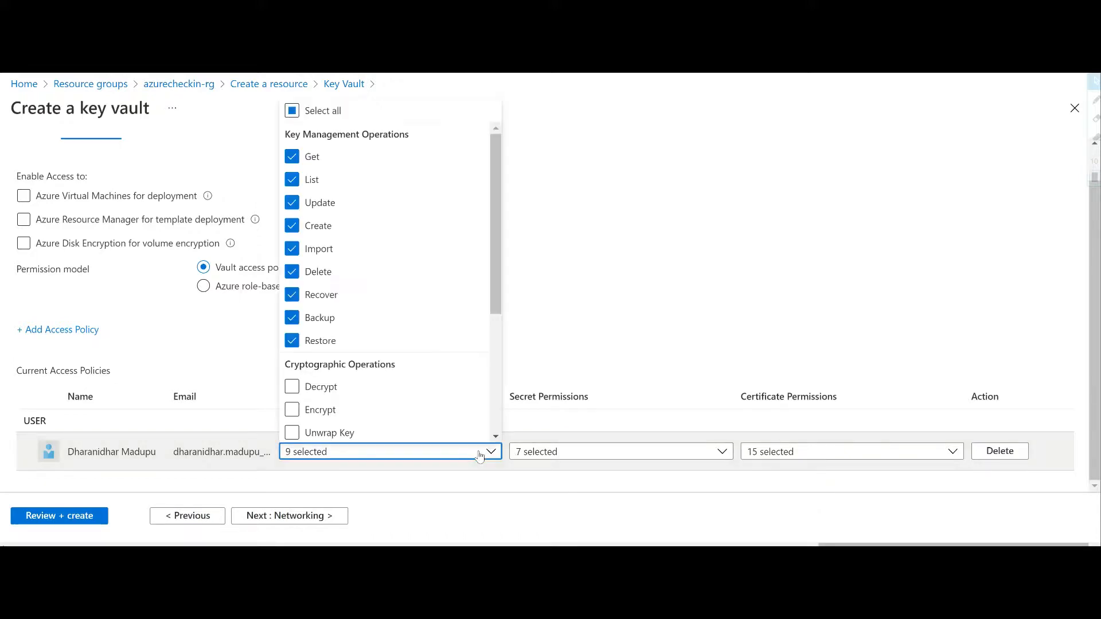
click(559, 314)
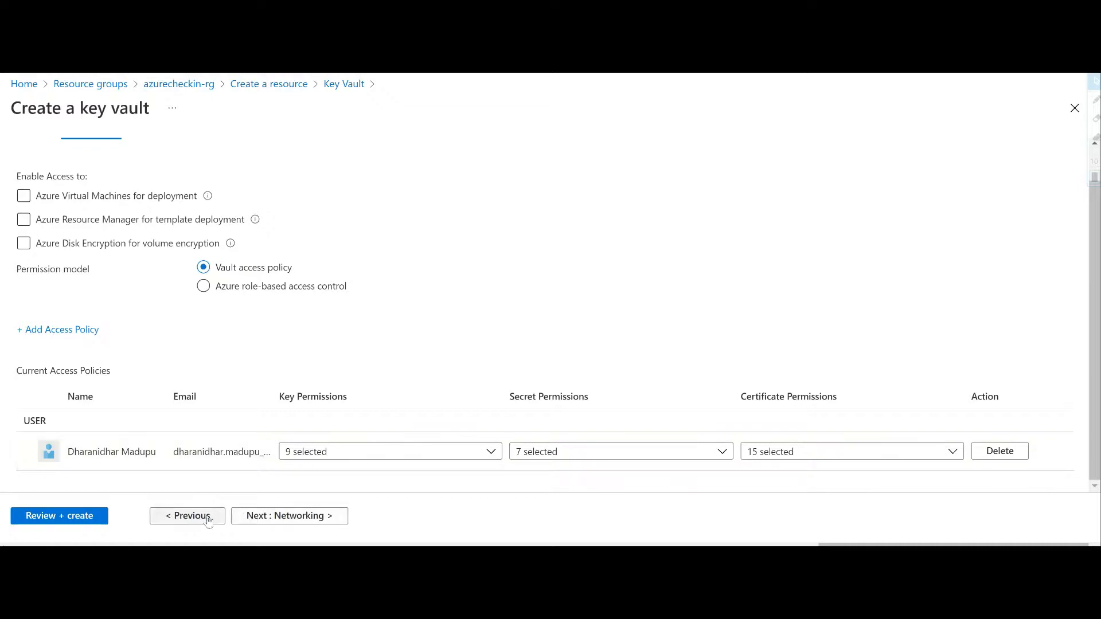
click(280, 515)
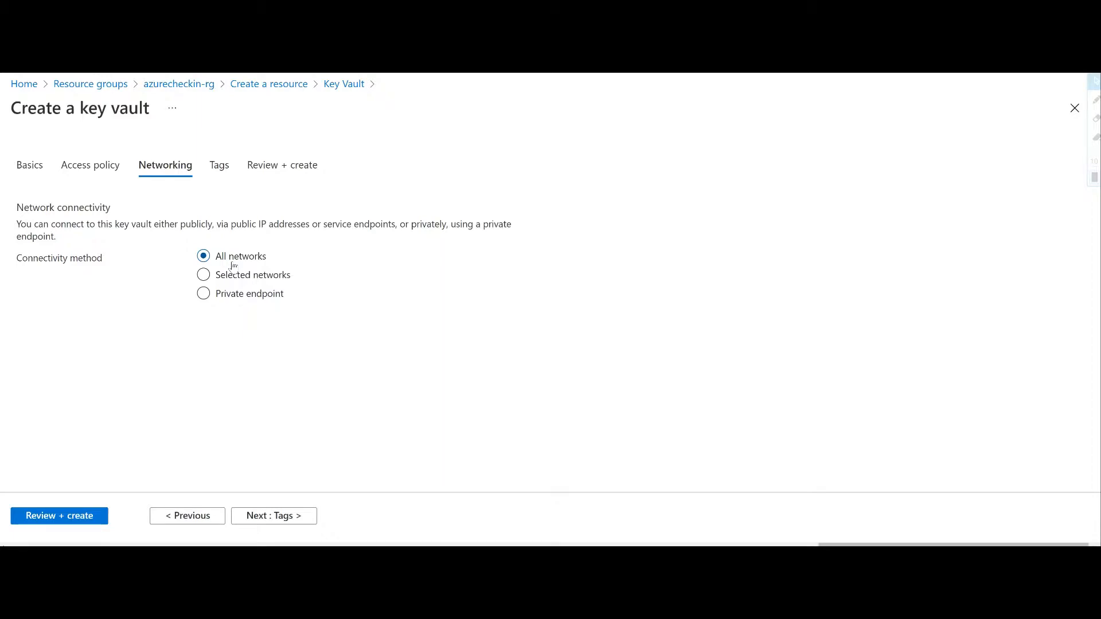
Step: Try the Selected networks and Private endpoint connectivity methods, and switch back to All networks
click(233, 281)
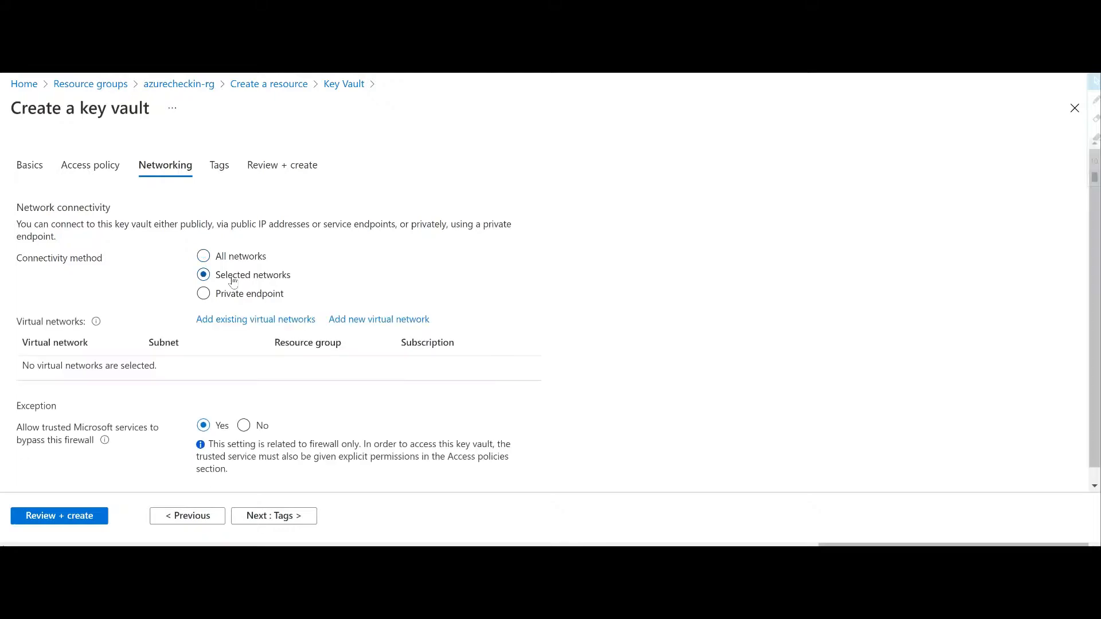
scroll(234, 361, down, 1)
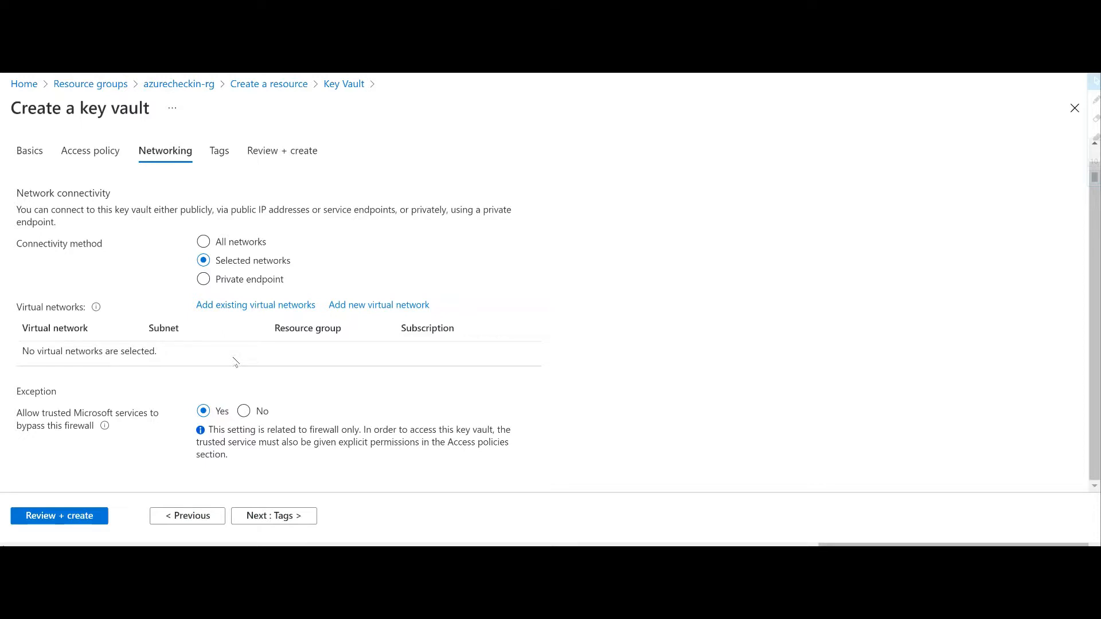
click(230, 281)
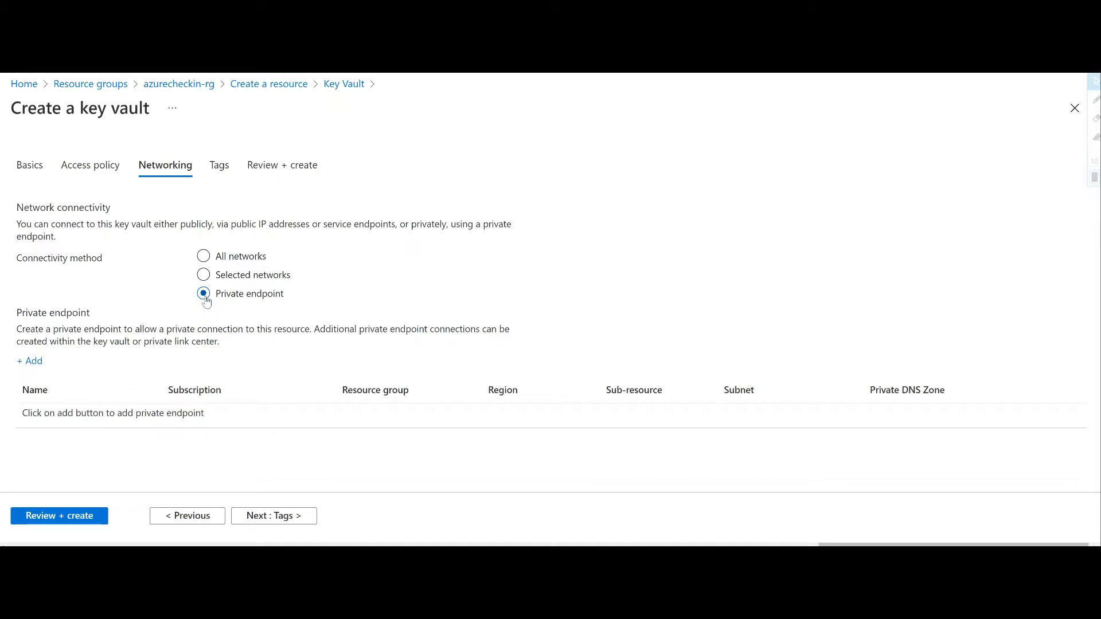
click(202, 256)
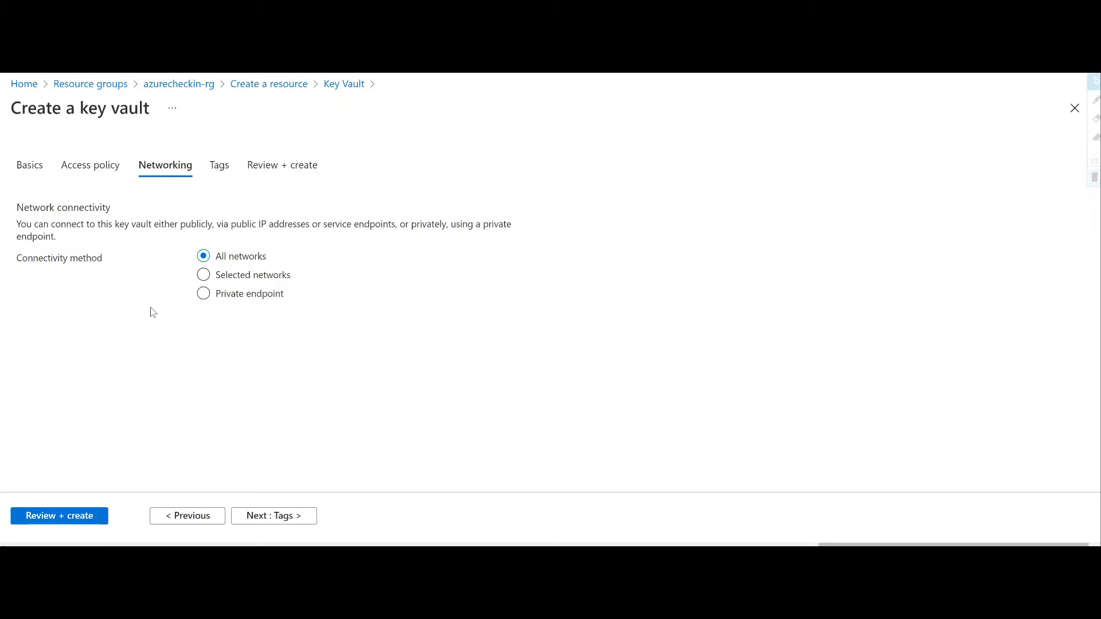
Step: Proceed without adding tags, and create the key vault after reviewing its basics, access policy and networking summary
click(272, 520)
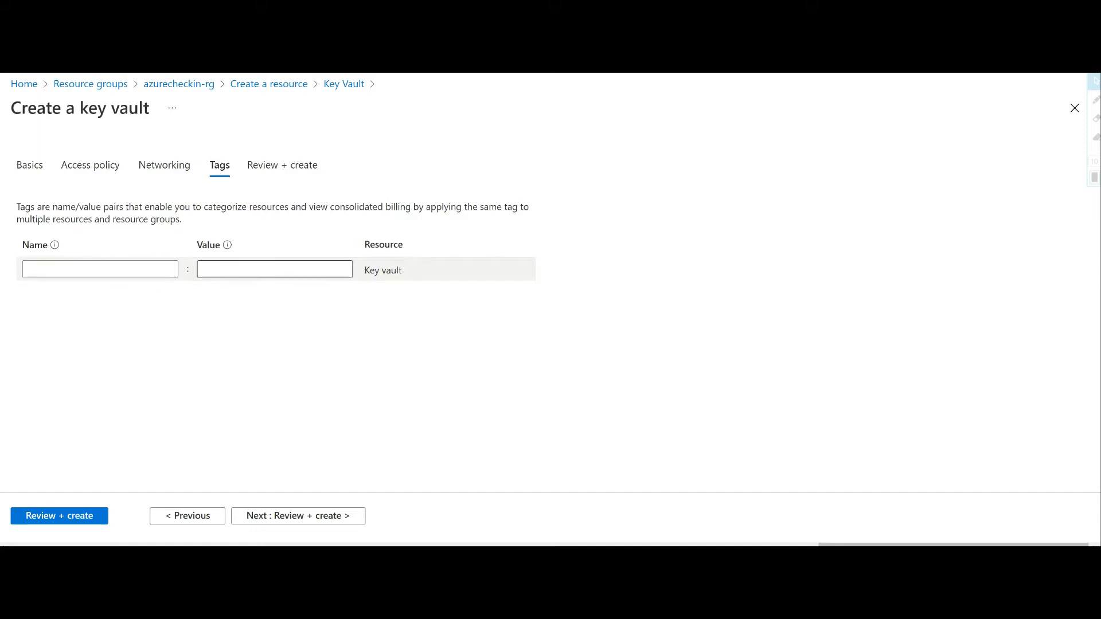
click(321, 519)
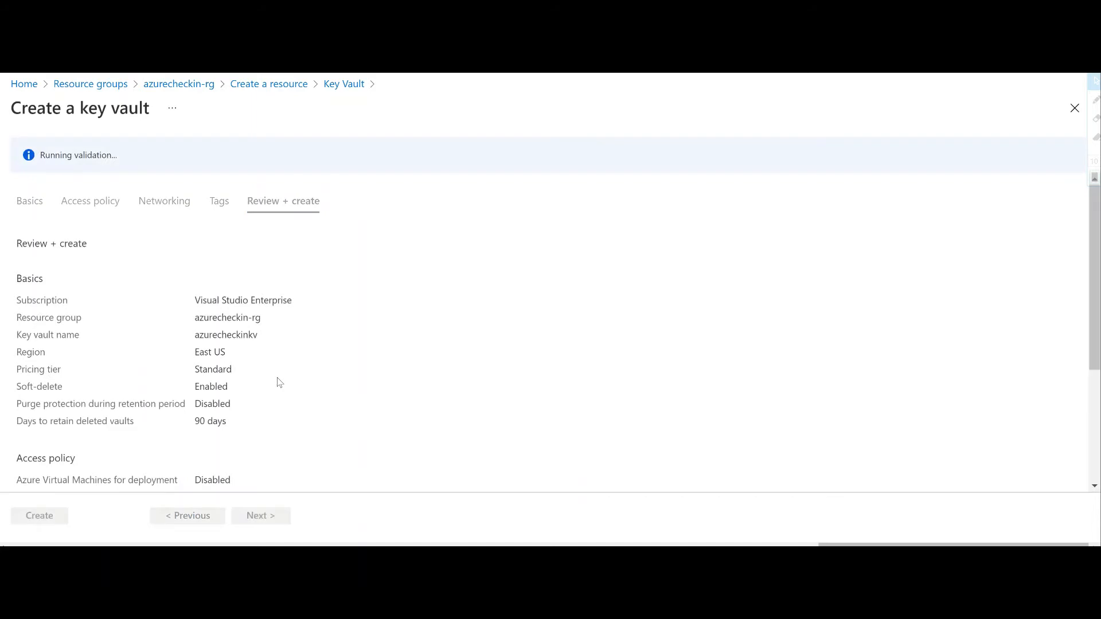
scroll(279, 382, down, 1)
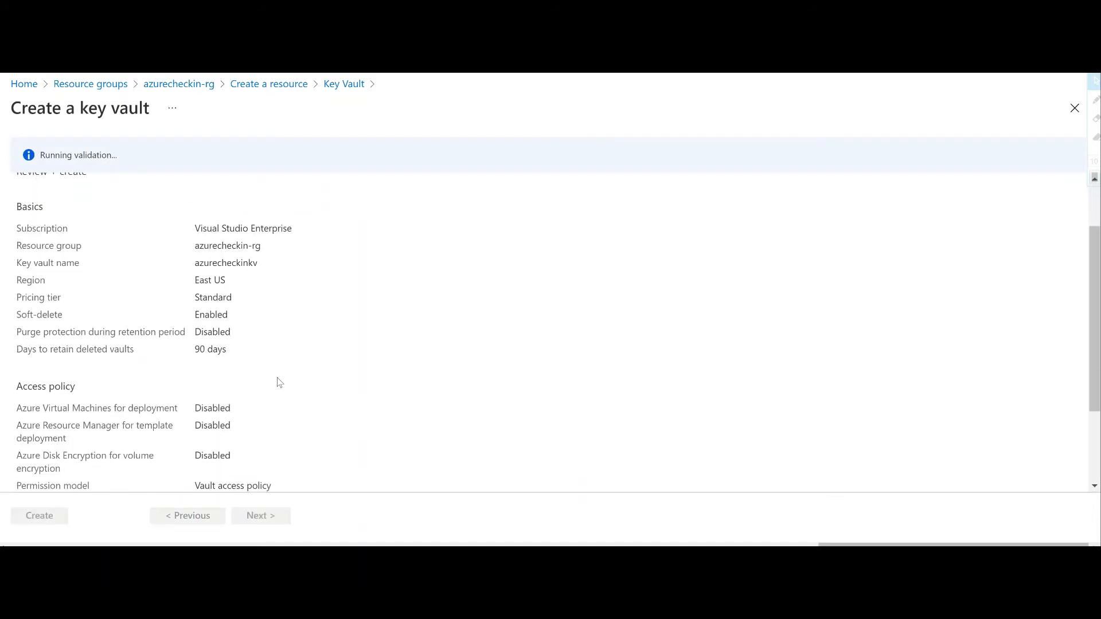
scroll(279, 382, up, 1)
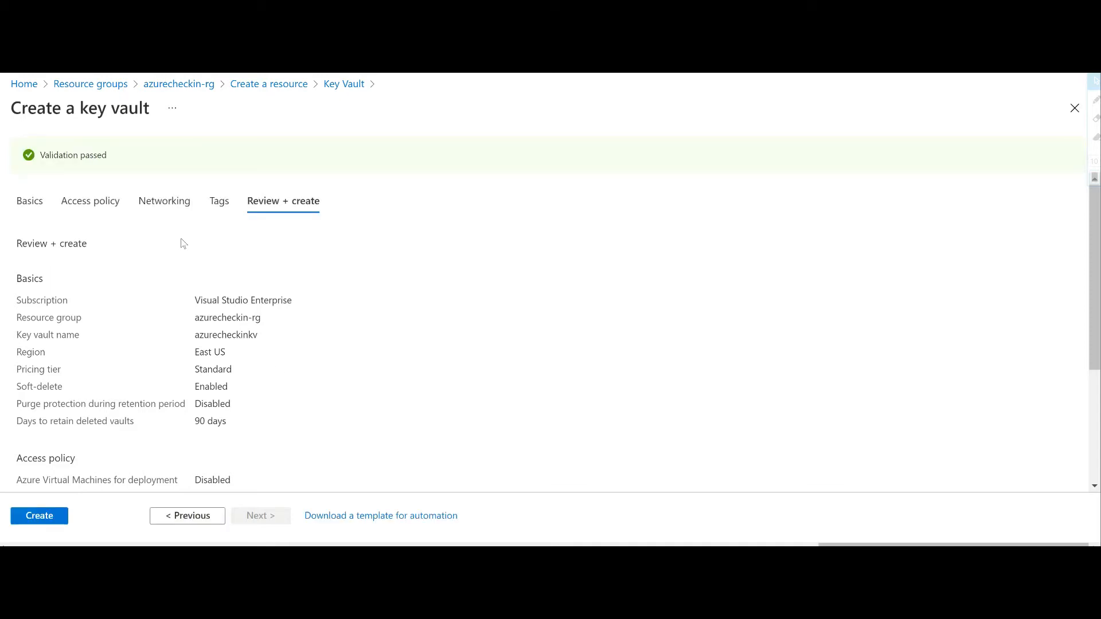
scroll(243, 367, down, 2)
scroll(243, 368, down, 1)
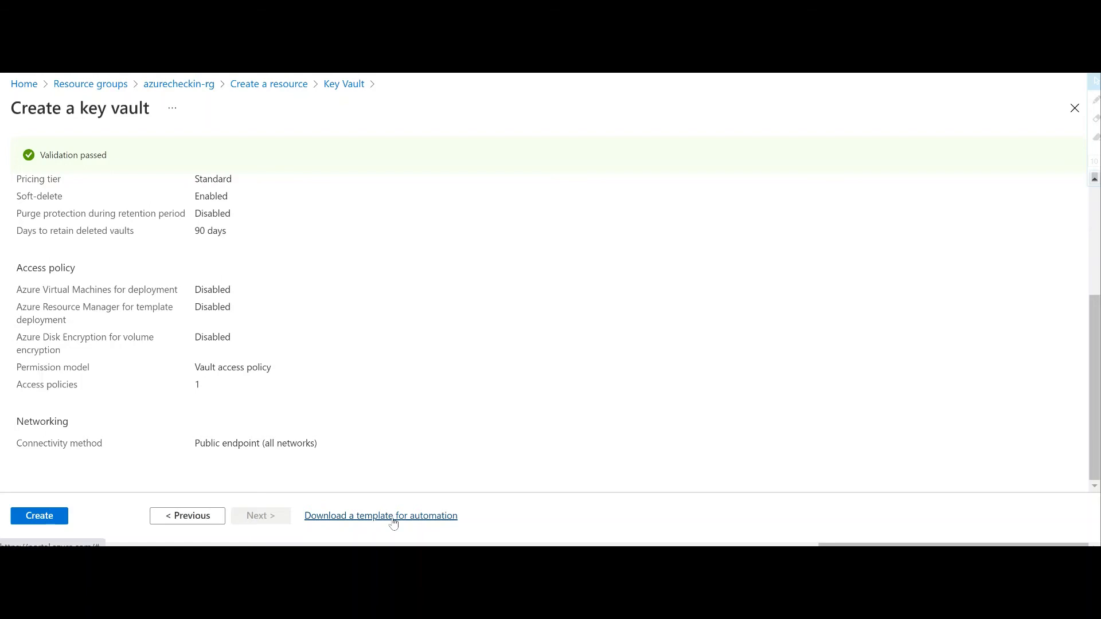
click(50, 517)
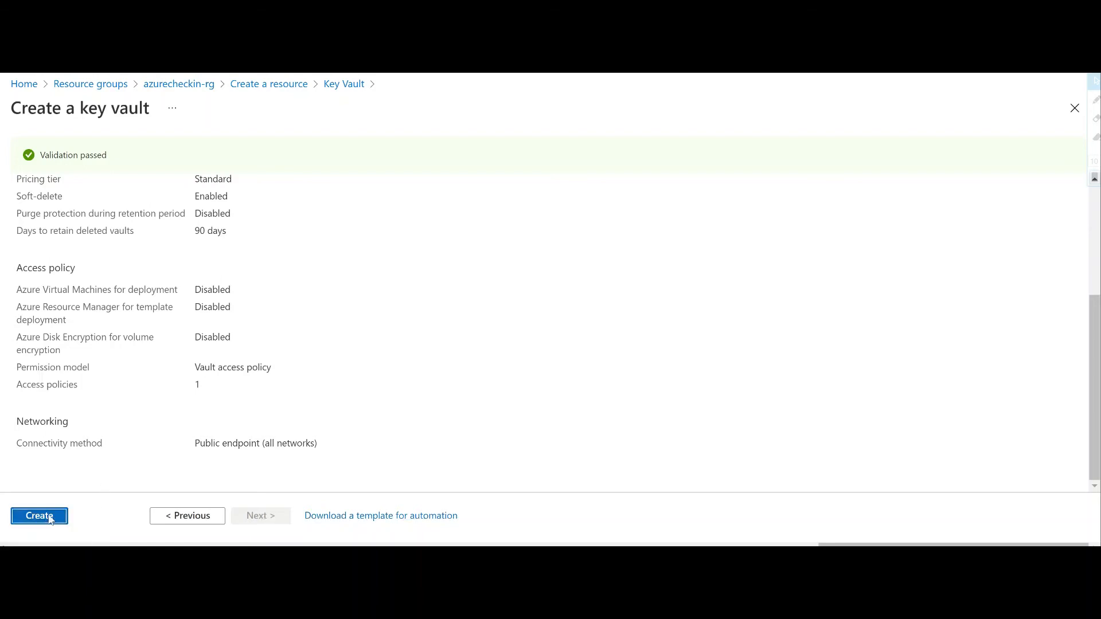